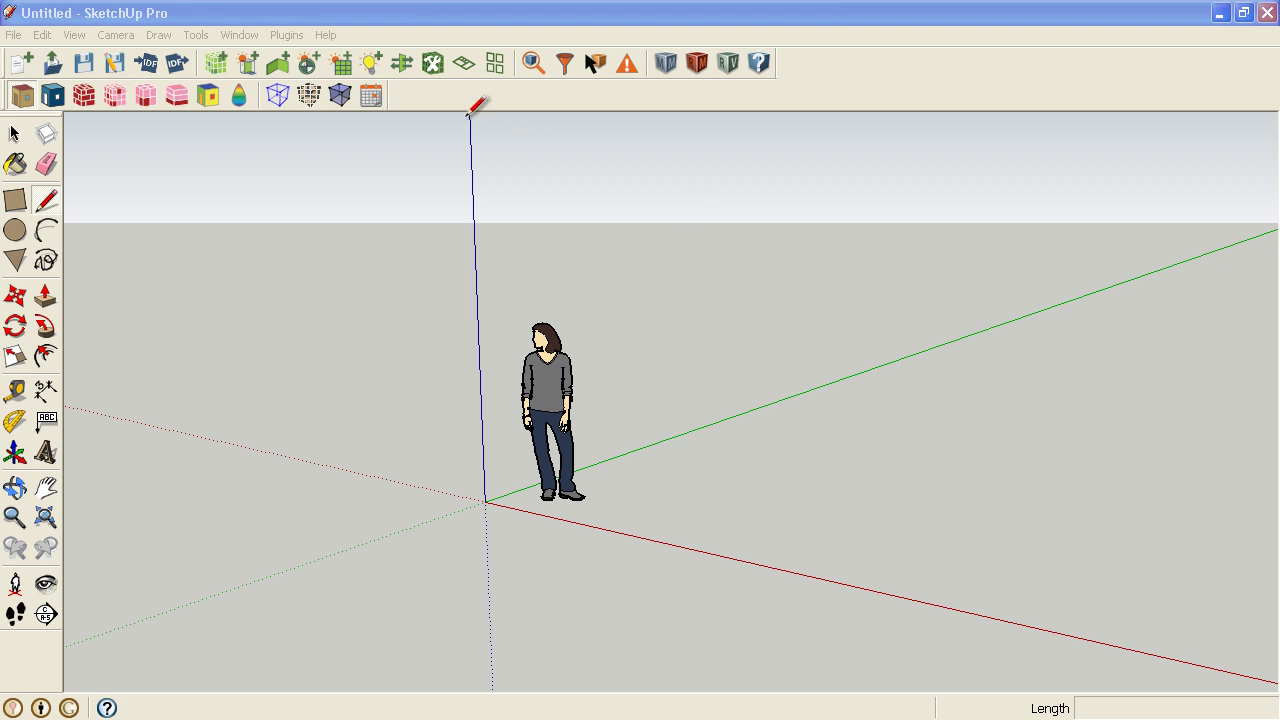
# - Import the ZNETH.xml gbXML model via OpenStudio, declining to save the current model
pyautogui.click(288, 35)
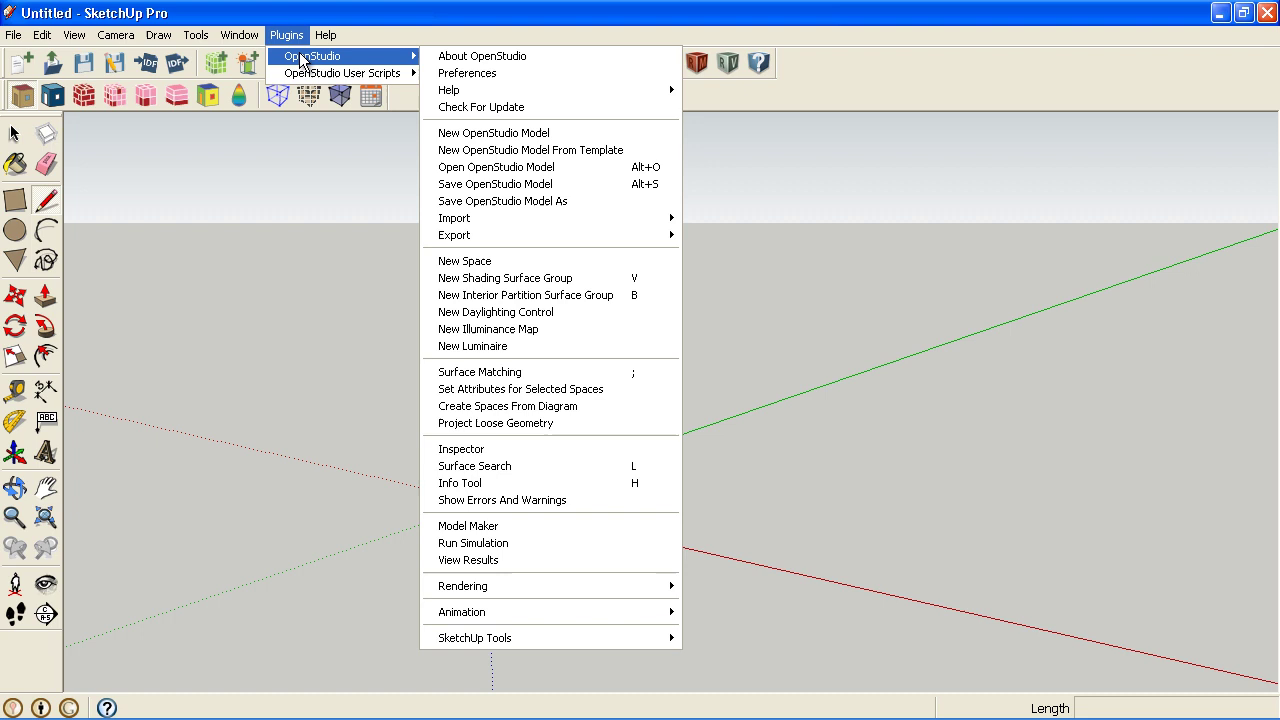
pyautogui.moveTo(312, 56)
pyautogui.moveTo(500, 218)
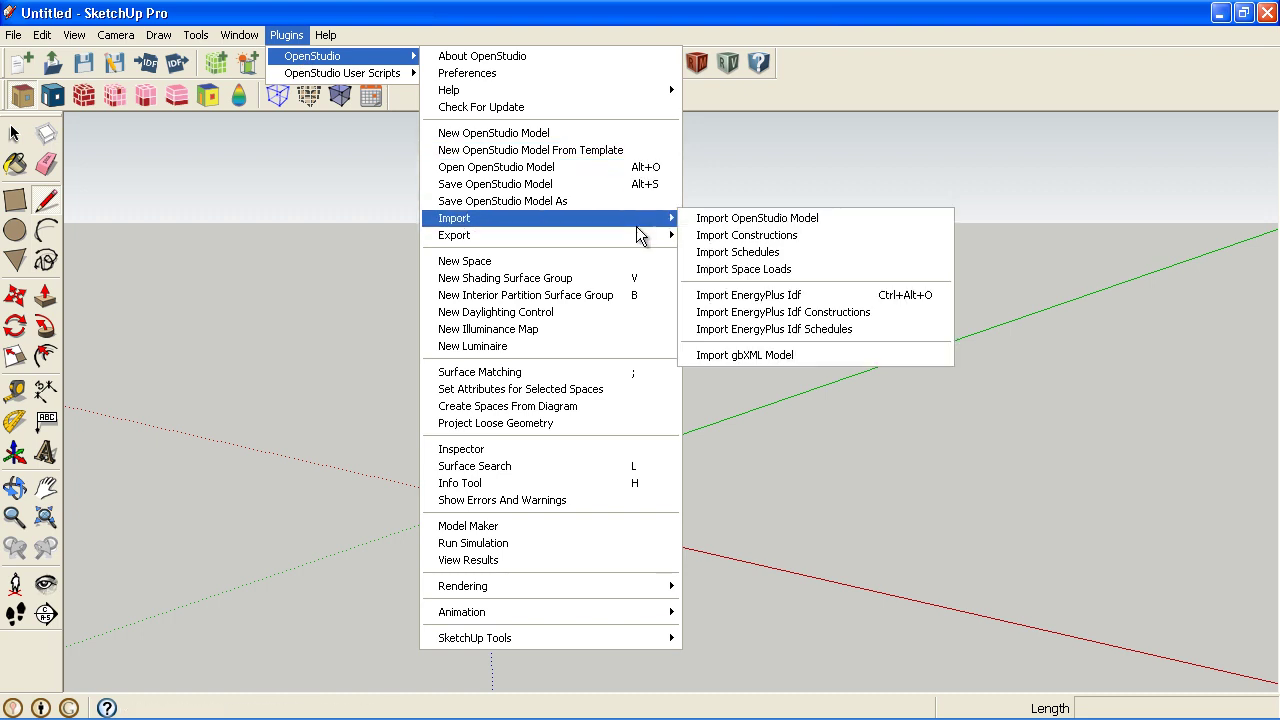
pyautogui.click(834, 356)
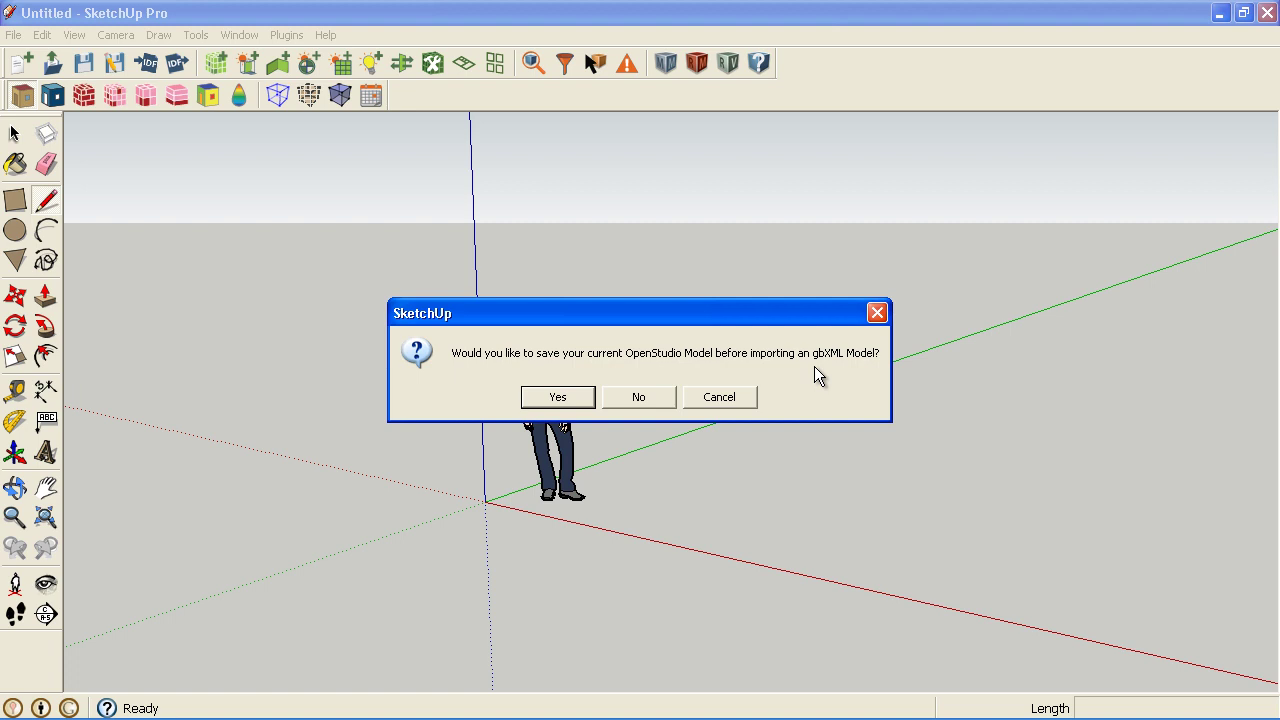
pyautogui.click(660, 399)
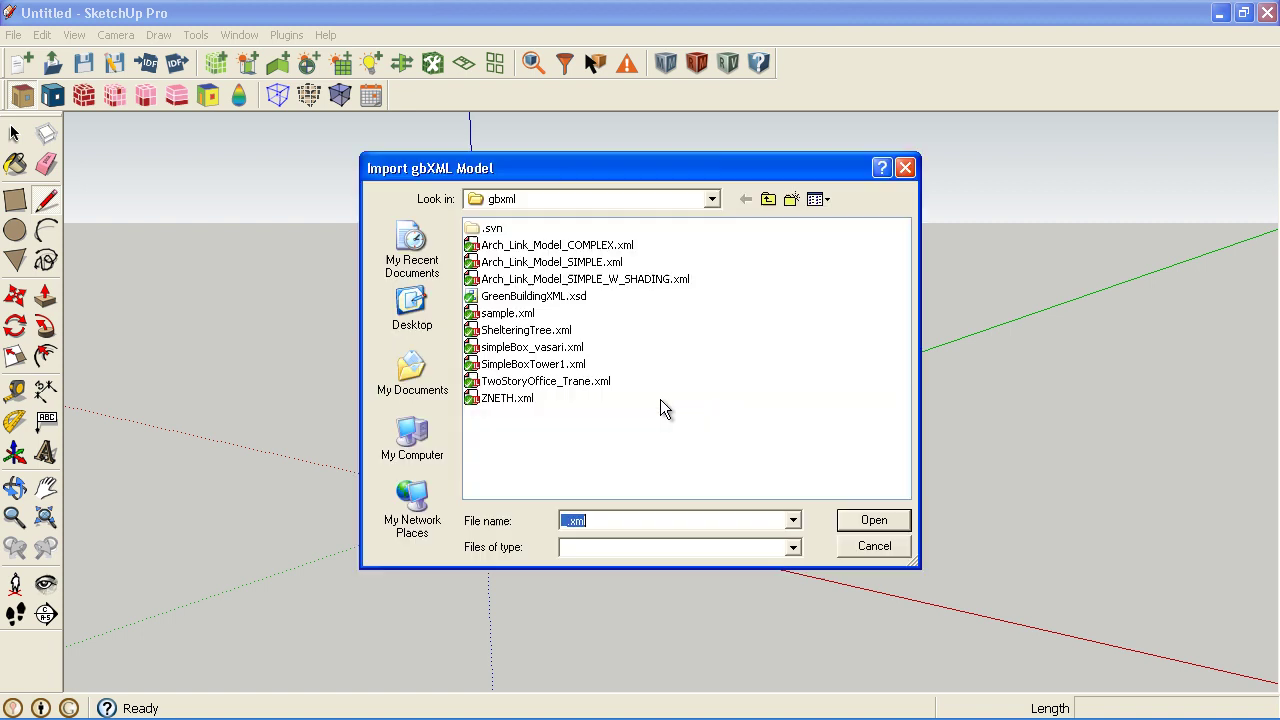
pyautogui.click(505, 400)
pyautogui.click(870, 527)
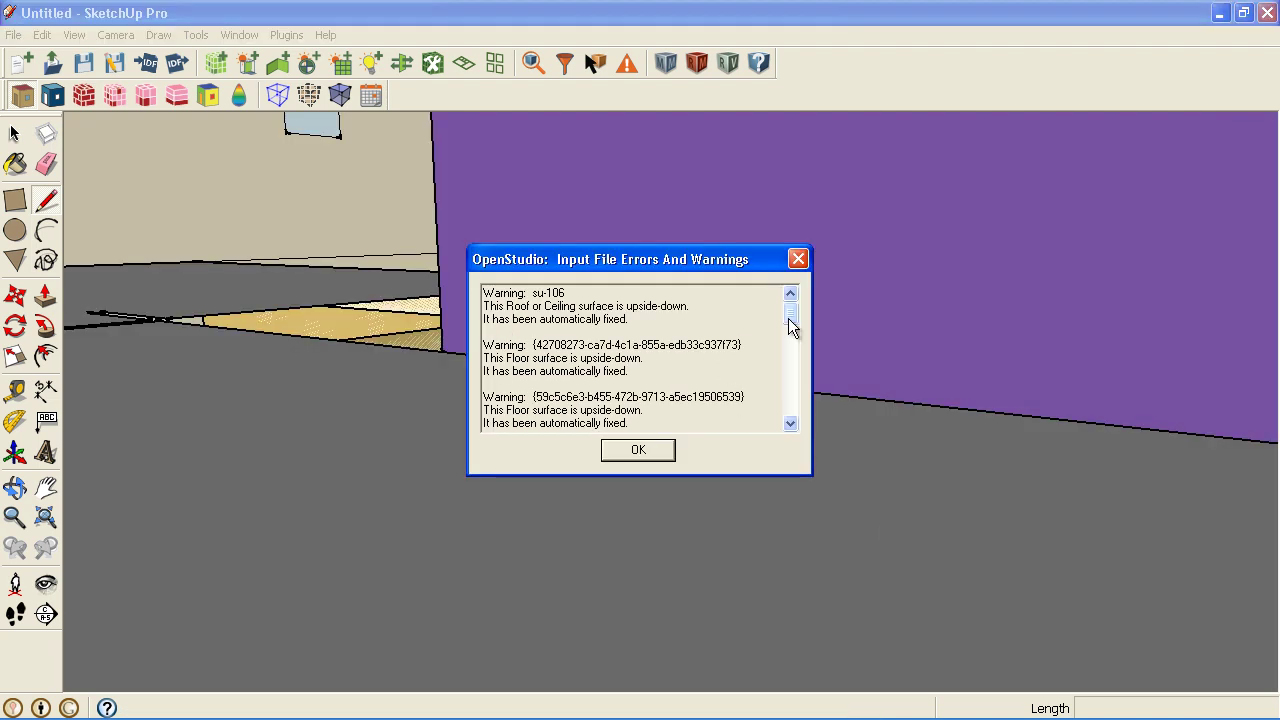
# - Scroll through the import warnings listing auto-fixed upside-down surfaces to the end
pyautogui.moveTo(788, 318); pyautogui.dragTo(787, 423)
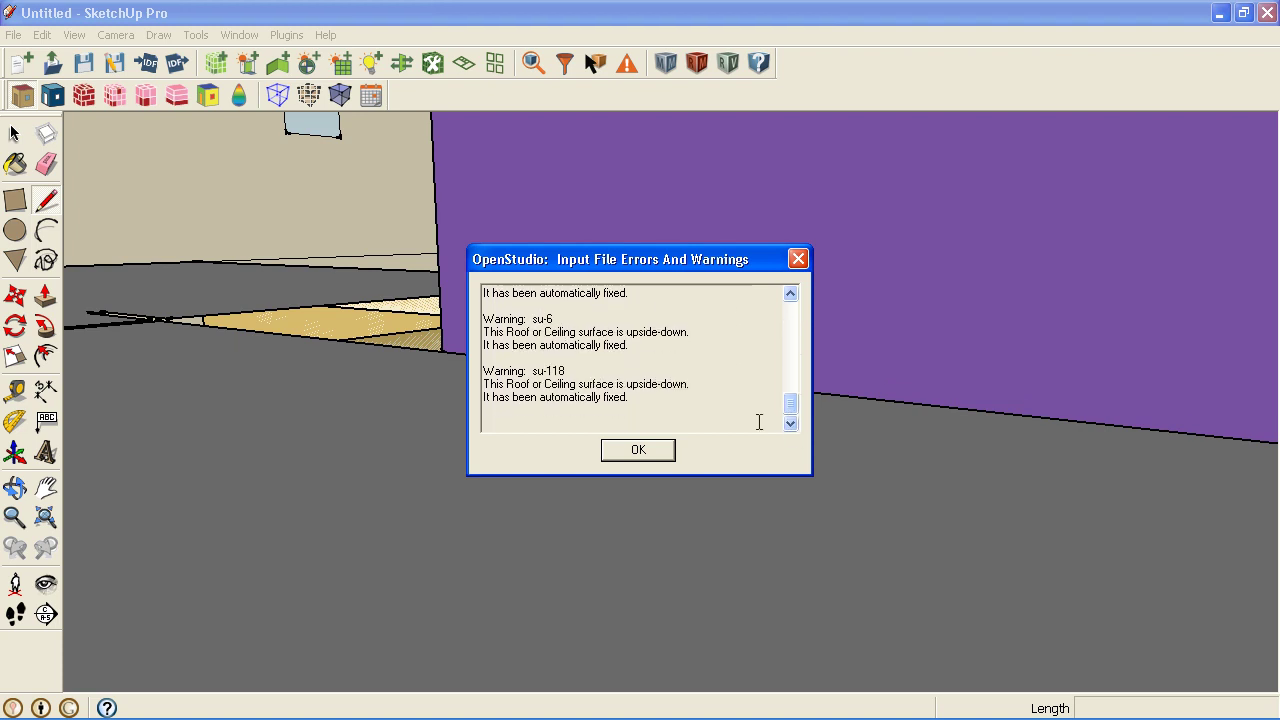
# - Dismiss the import warnings and orbit to view the roof and the house's right side
pyautogui.click(634, 455)
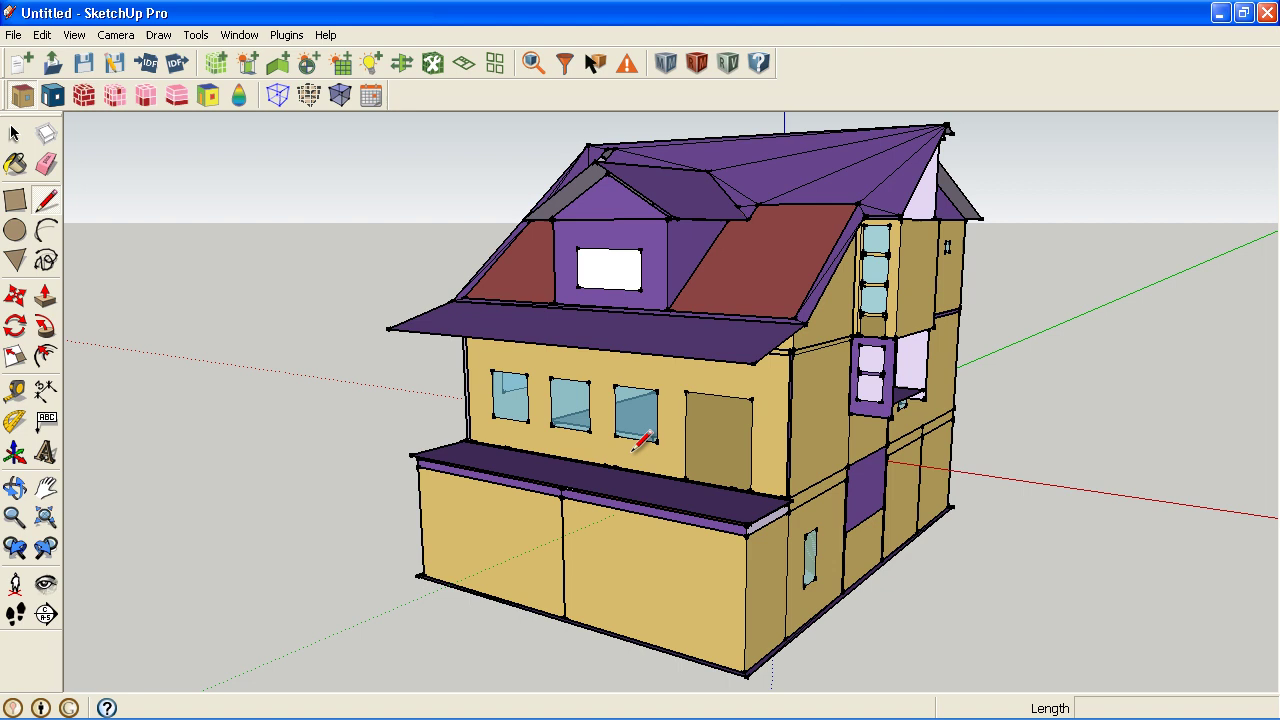
pyautogui.click(15, 487)
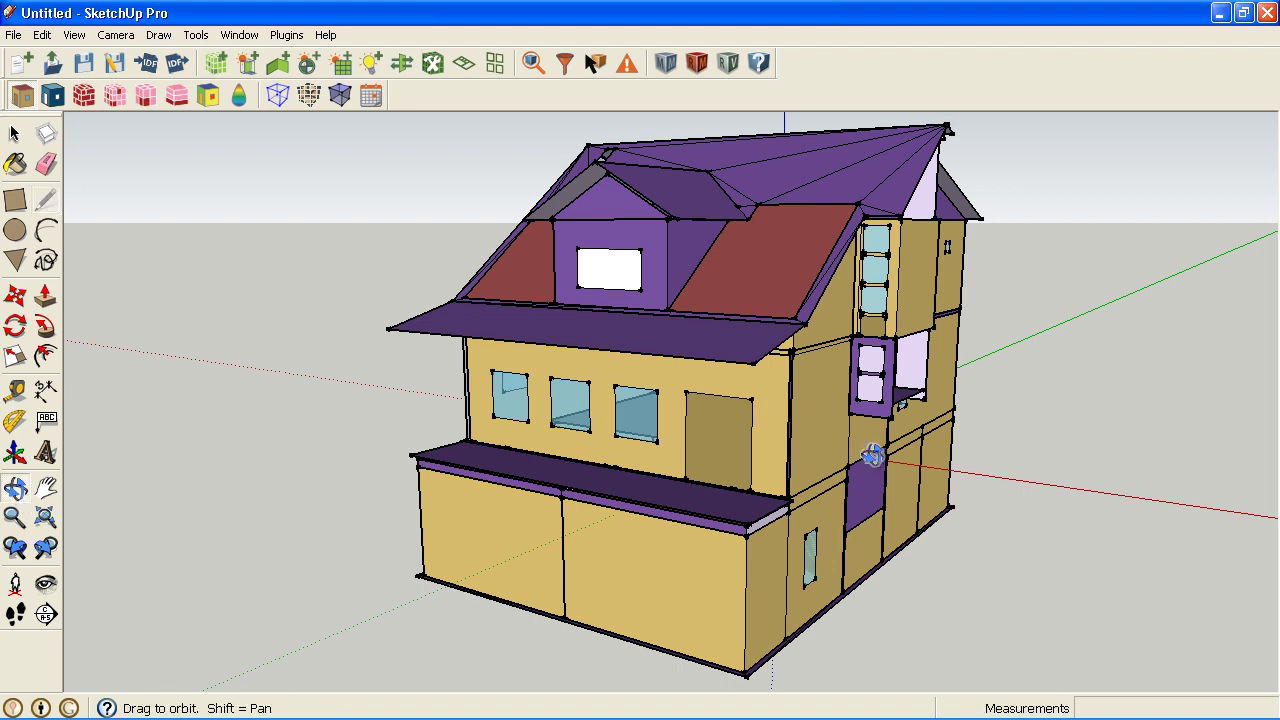
pyautogui.moveTo(859, 441); pyautogui.dragTo(731, 423)
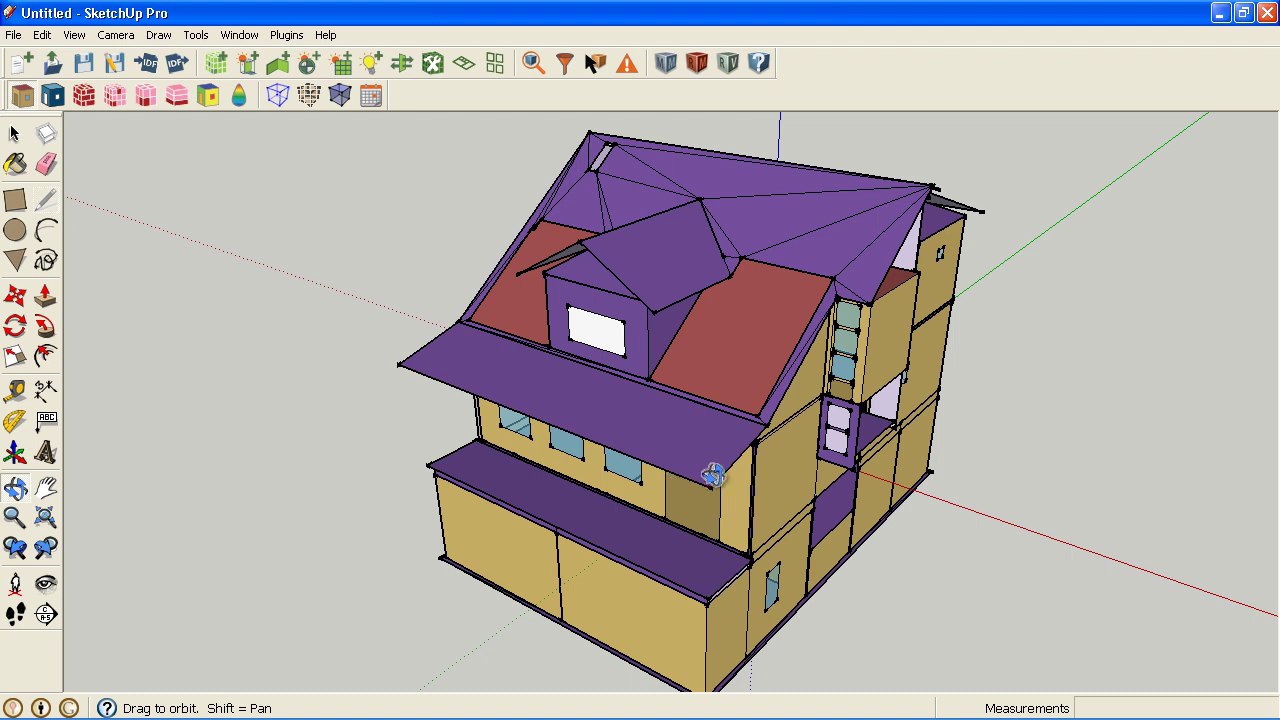
pyautogui.moveTo(760, 486); pyautogui.dragTo(694, 485)
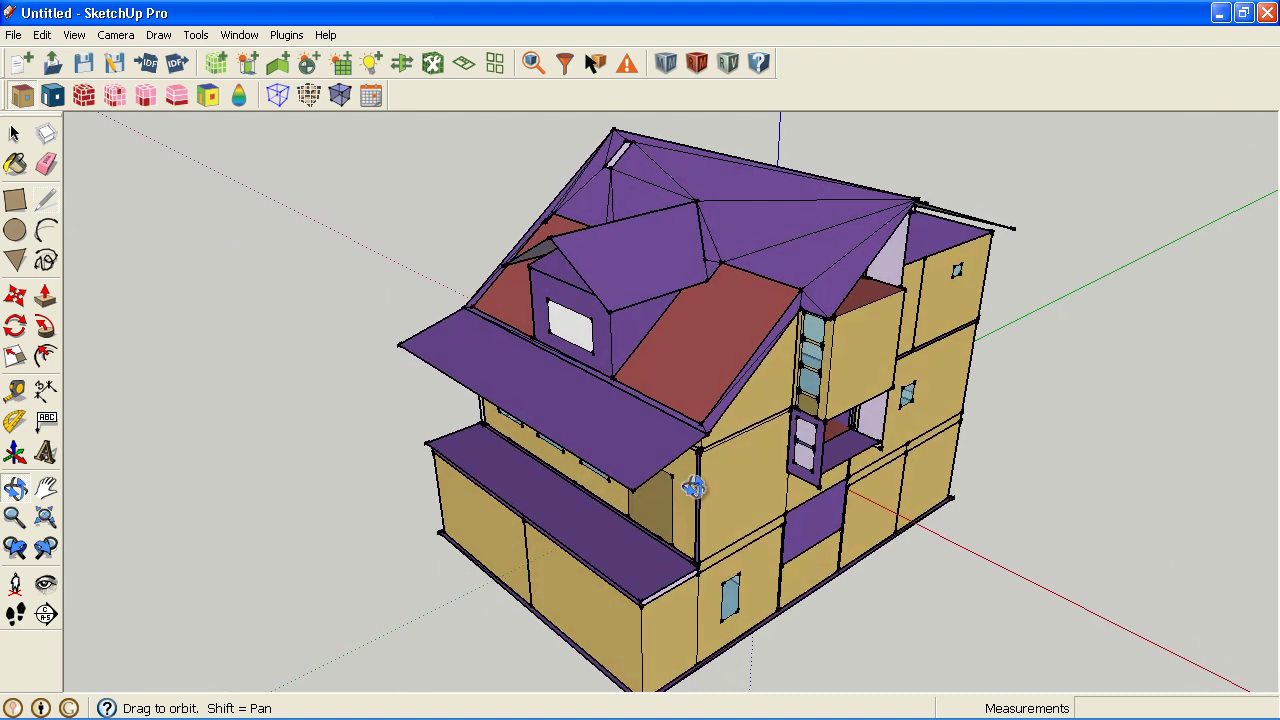
# - Hide and restore the ShadingSurface and Space layers to inspect each separately
pyautogui.click(239, 35)
pyautogui.click(278, 161)
pyautogui.click(294, 266)
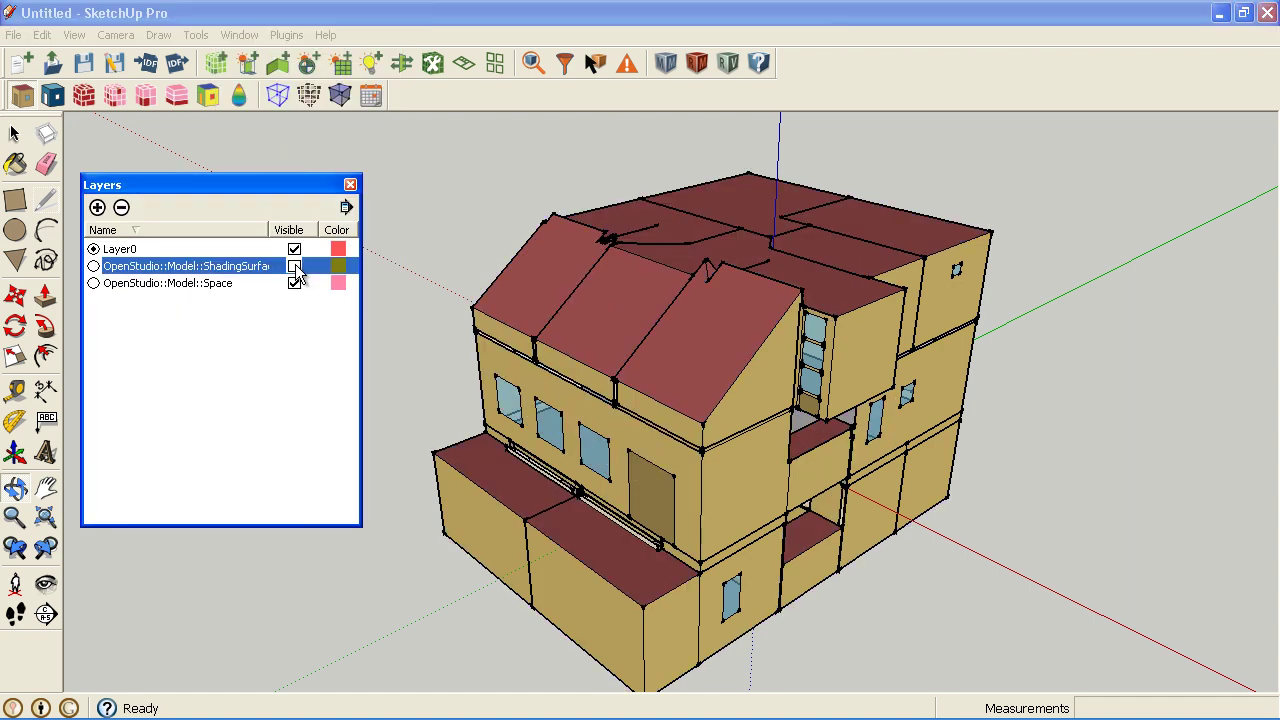
pyautogui.click(294, 266)
pyautogui.click(294, 283)
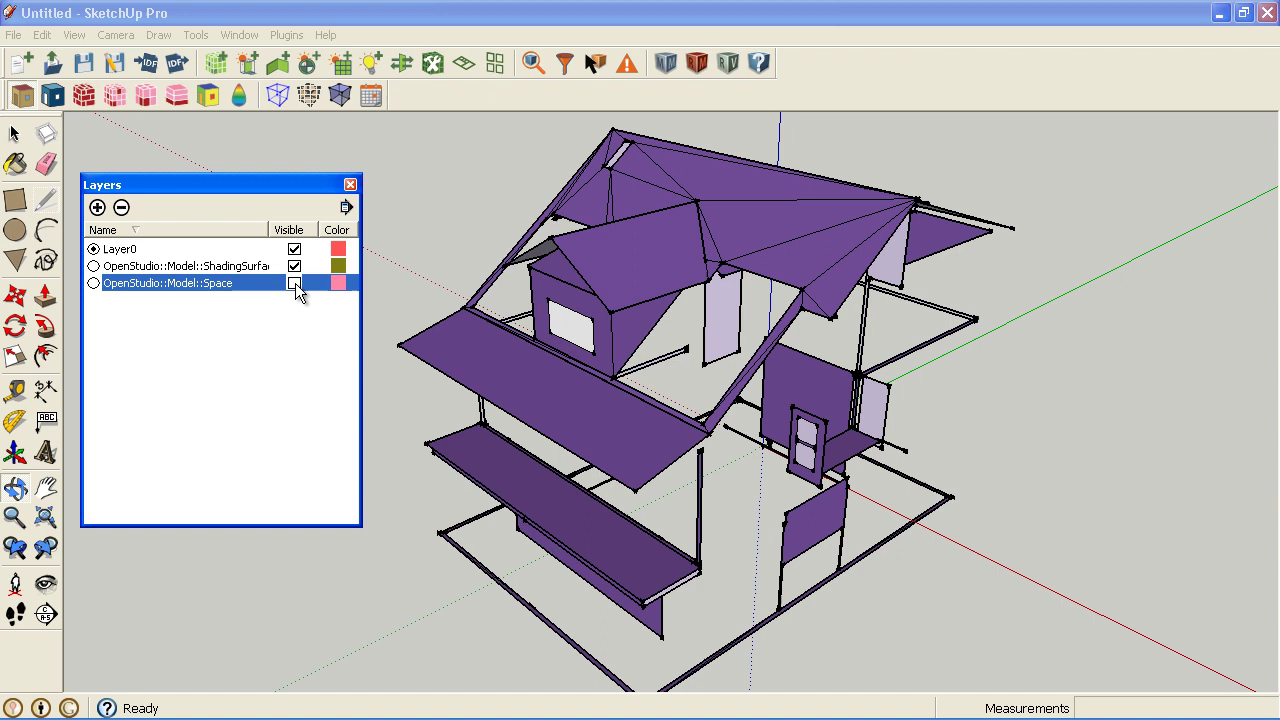
pyautogui.click(15, 487)
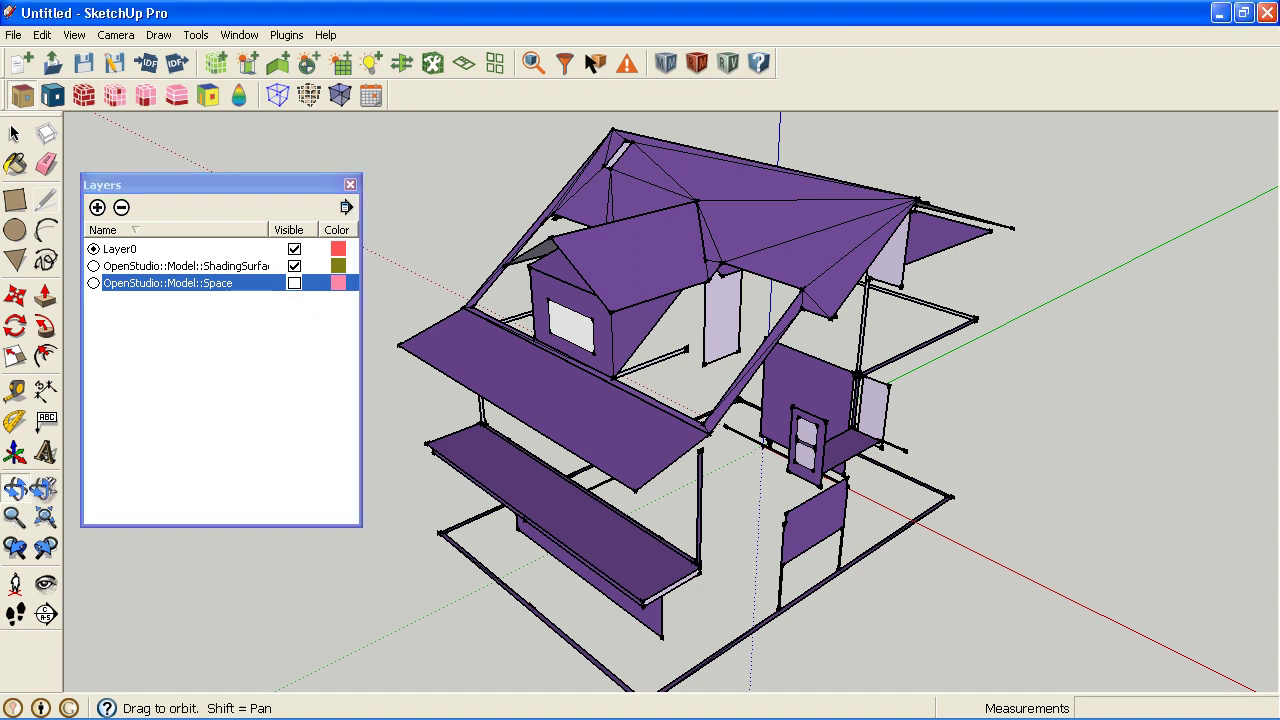
pyautogui.moveTo(914, 375)
pyautogui.mouseDown()
pyautogui.moveTo(483, 284)
pyautogui.moveTo(1160, 408)
pyautogui.mouseUp()
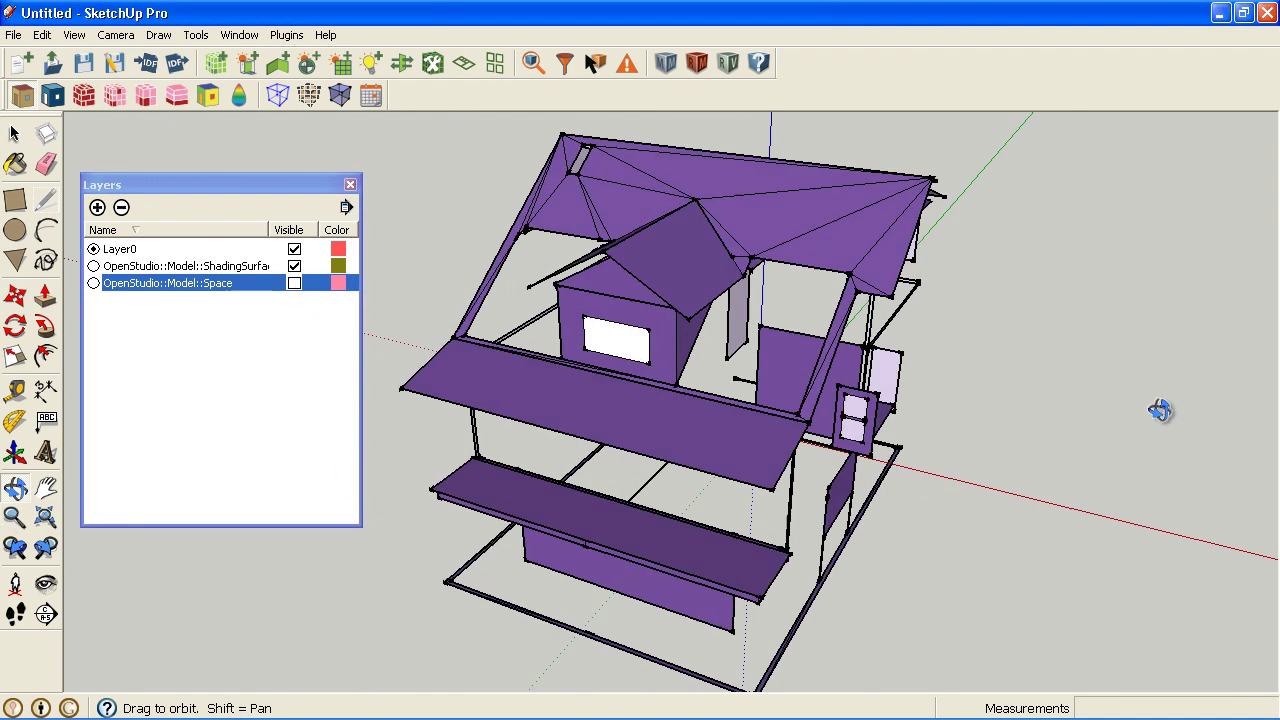
pyautogui.click(294, 283)
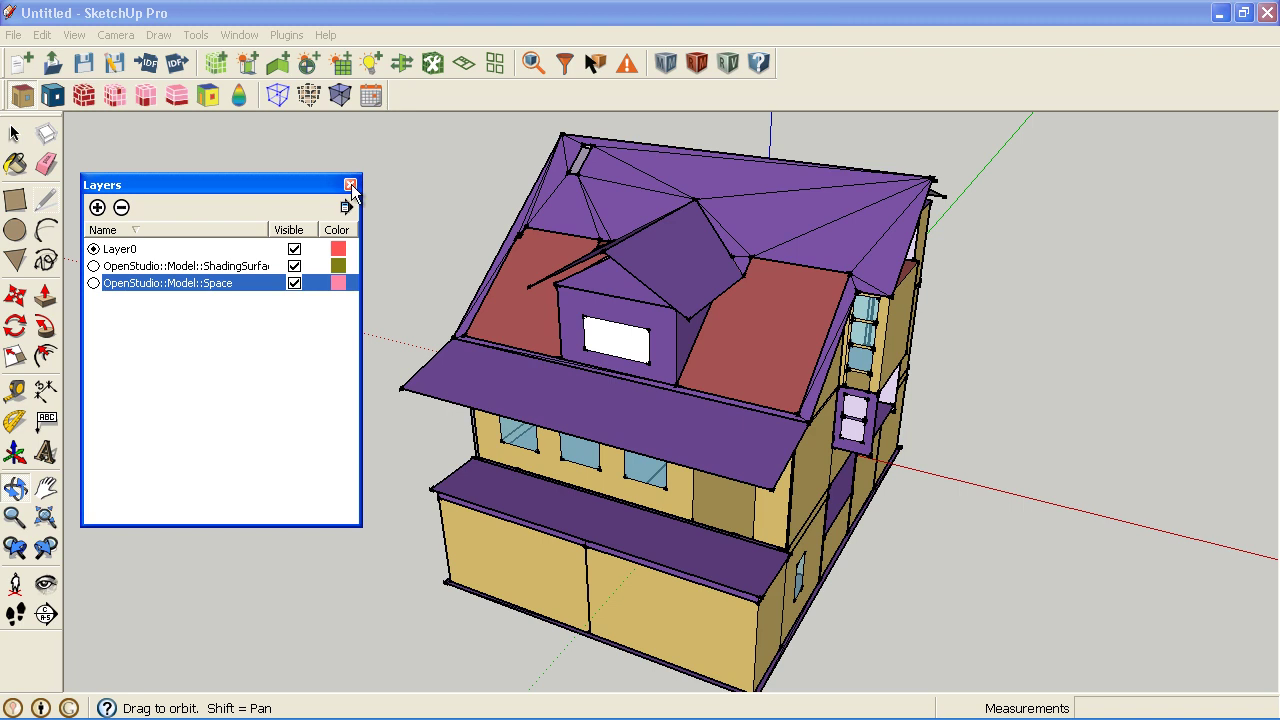
# - Close the Layers panel and render the house by thermal zone after briefly trying another scheme
pyautogui.click(350, 184)
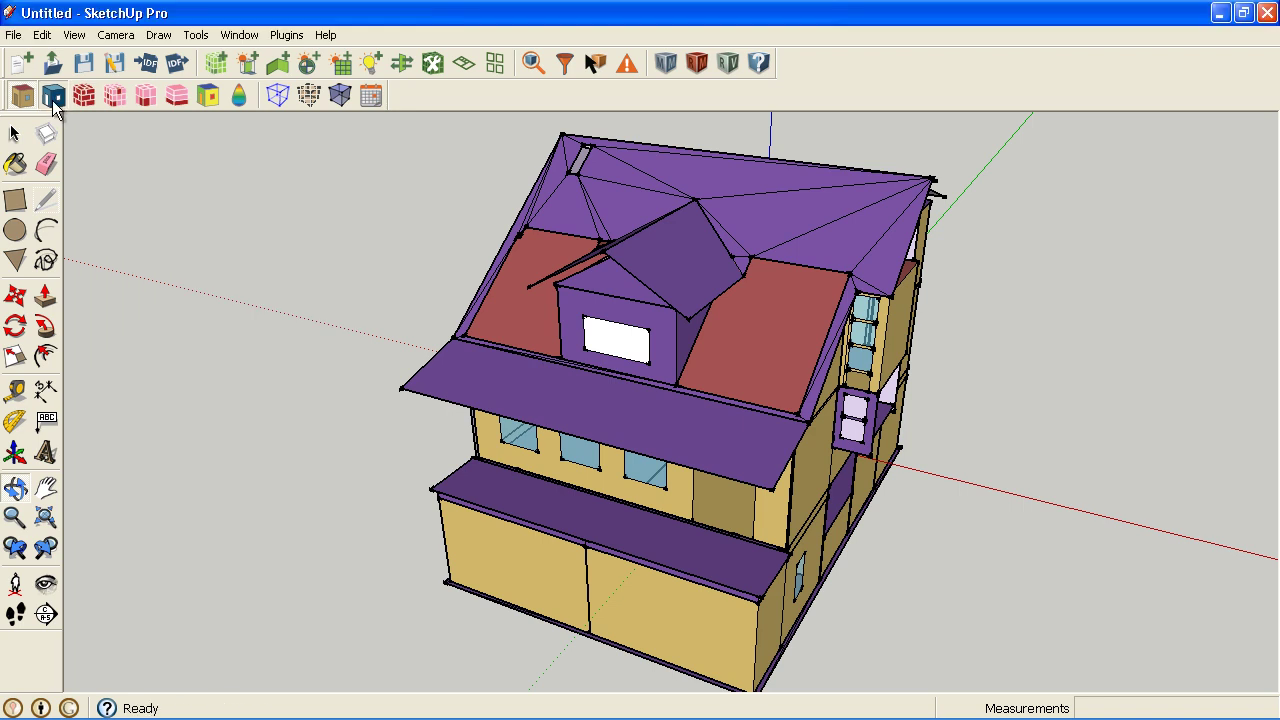
pyautogui.click(53, 103)
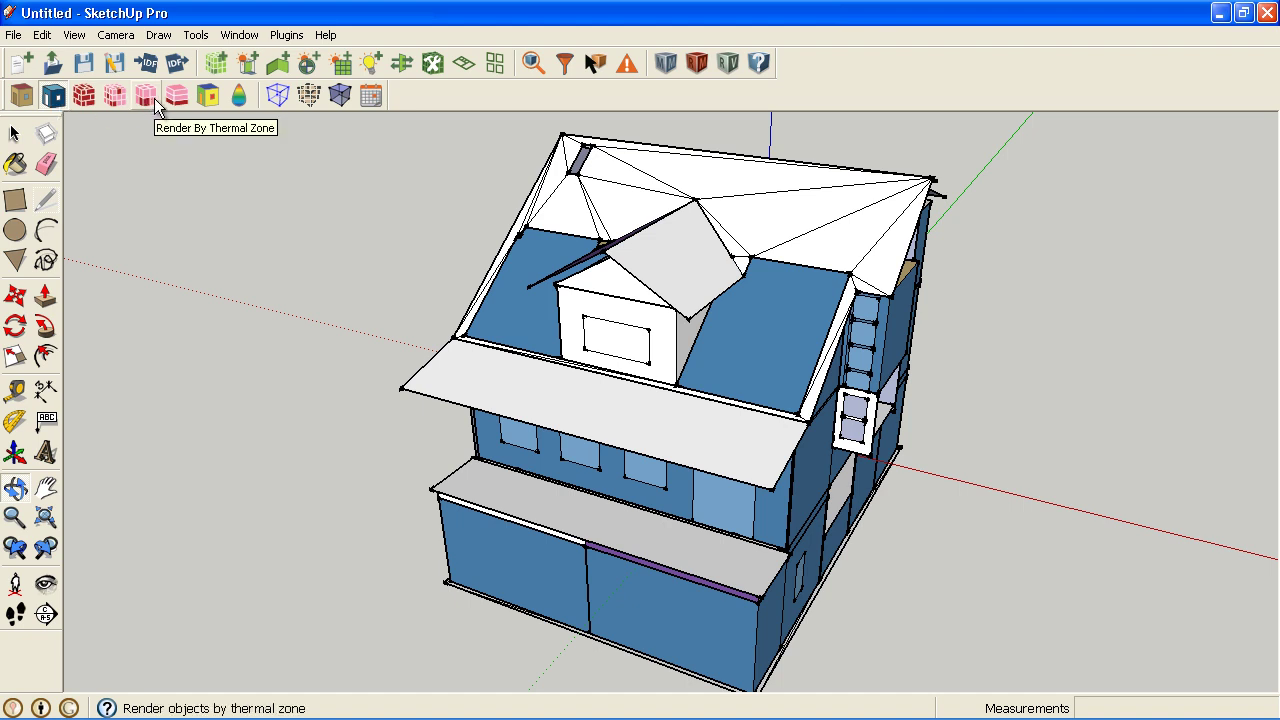
pyautogui.click(152, 102)
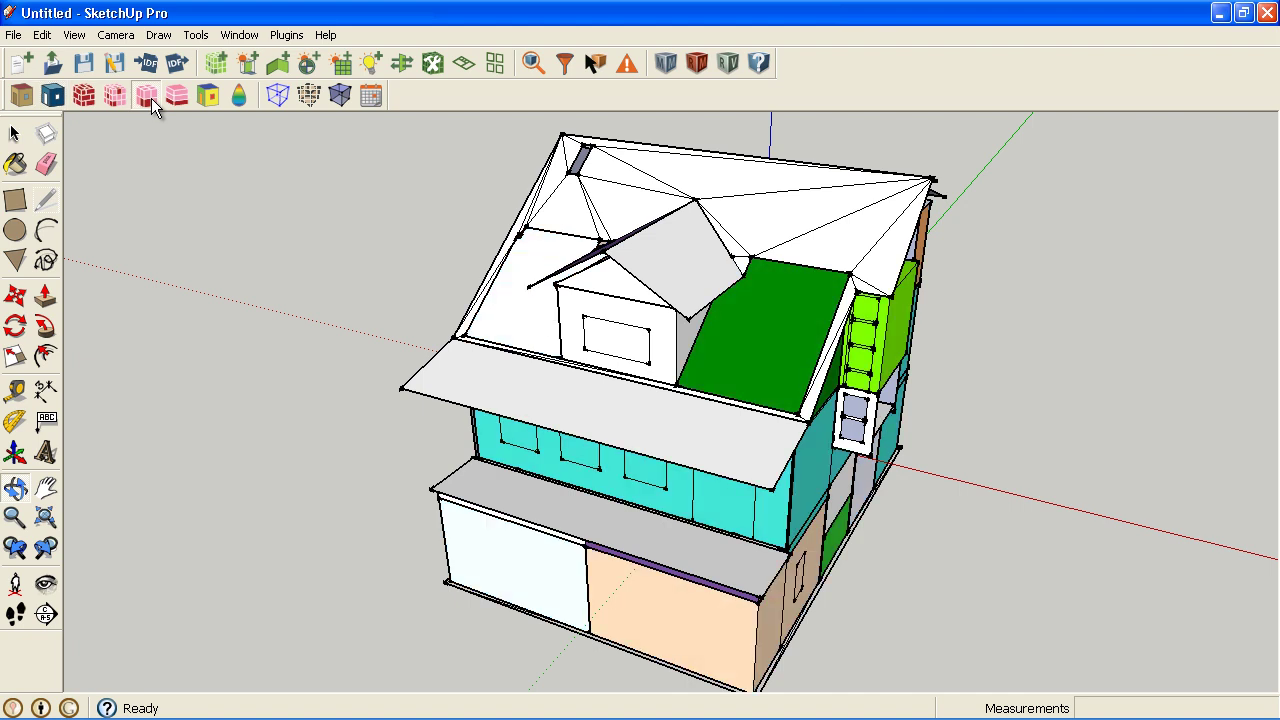
# - Hide the ShadingSurface layer and orbit to see the coloured zones from above
pyautogui.click(240, 35)
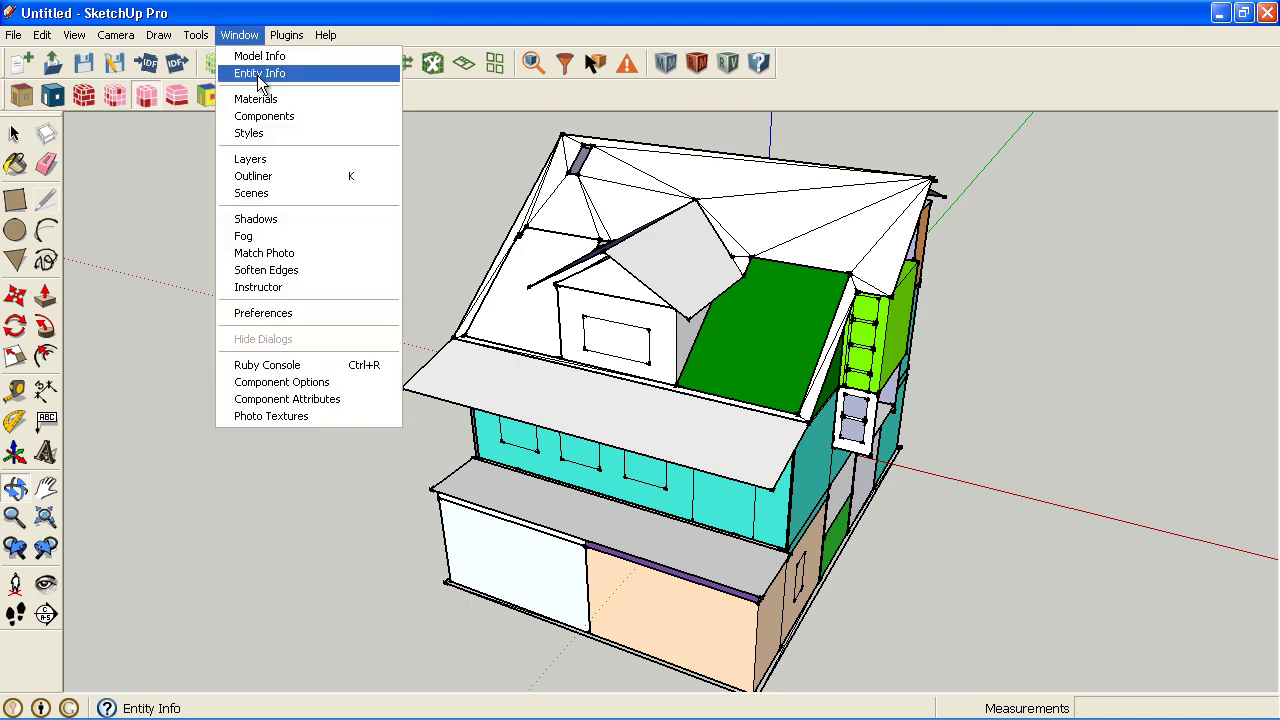
pyautogui.click(266, 162)
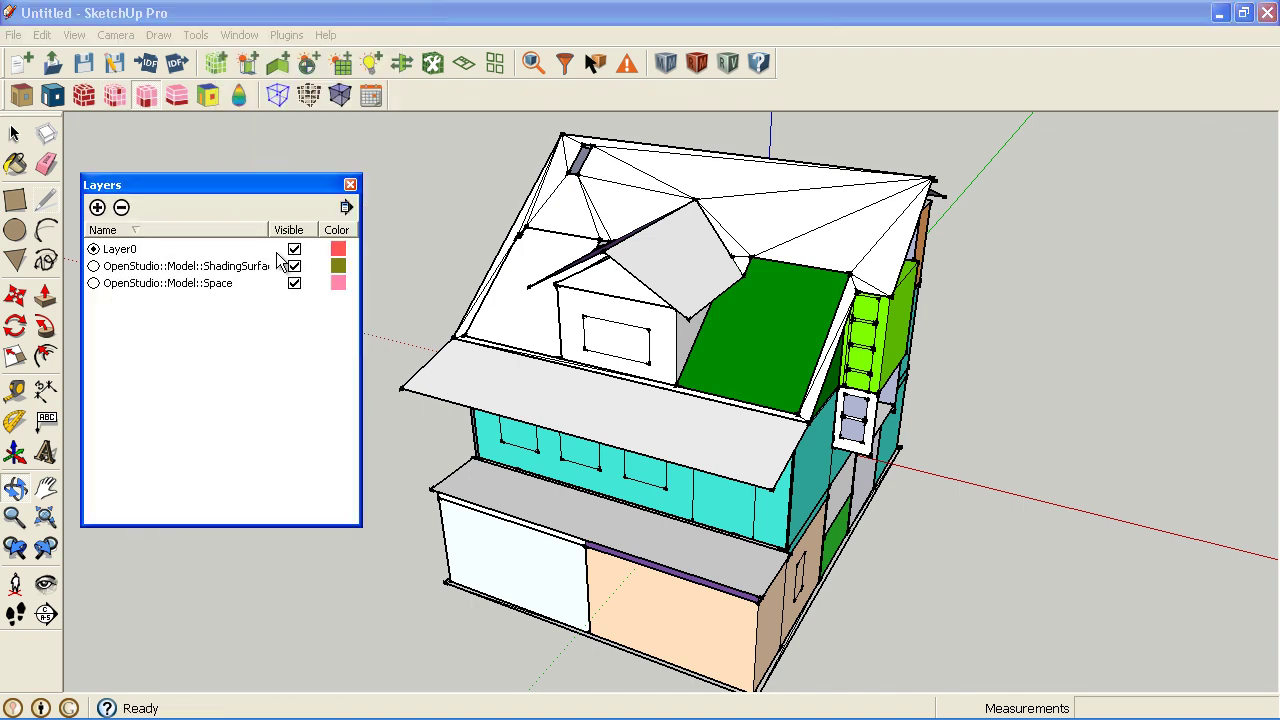
pyautogui.click(294, 265)
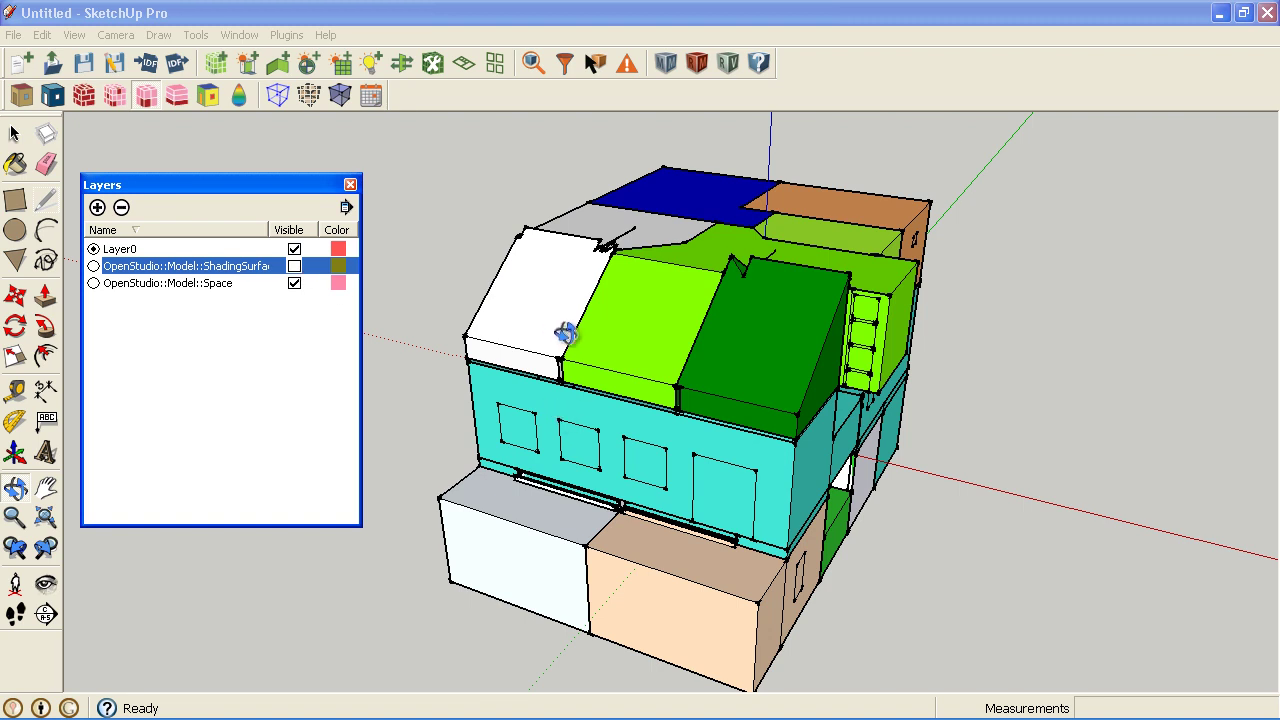
pyautogui.moveTo(577, 335); pyautogui.dragTo(1018, 372)
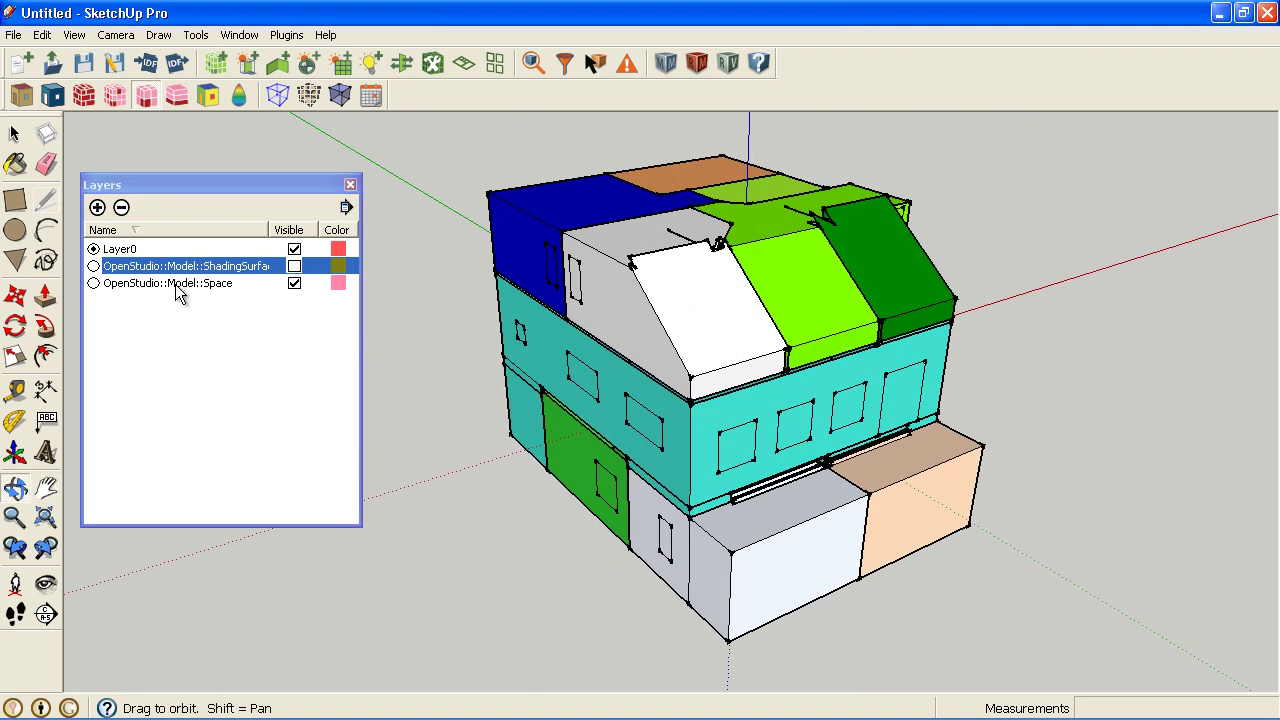
# - Recolour the white roof zone yellow-green and the white lower zone pink
pyautogui.click(15, 165)
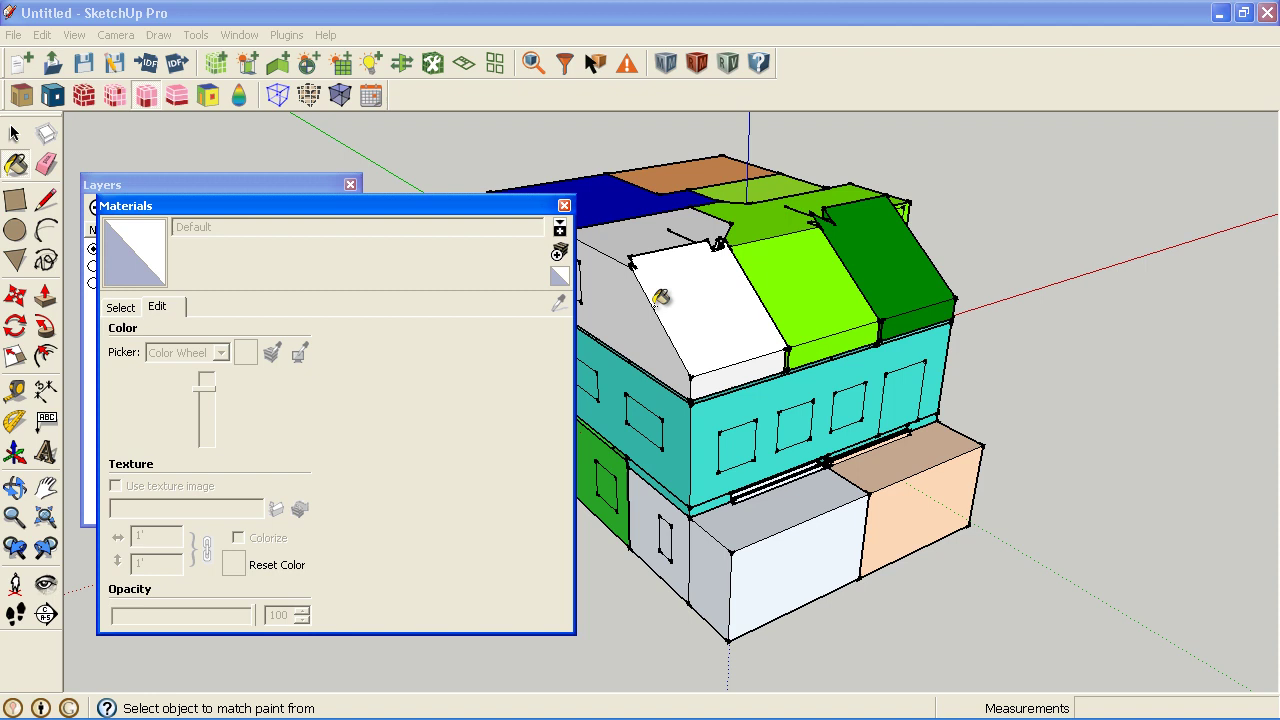
pyautogui.keyDown('alt'); pyautogui.click(706, 305); pyautogui.keyUp('alt')
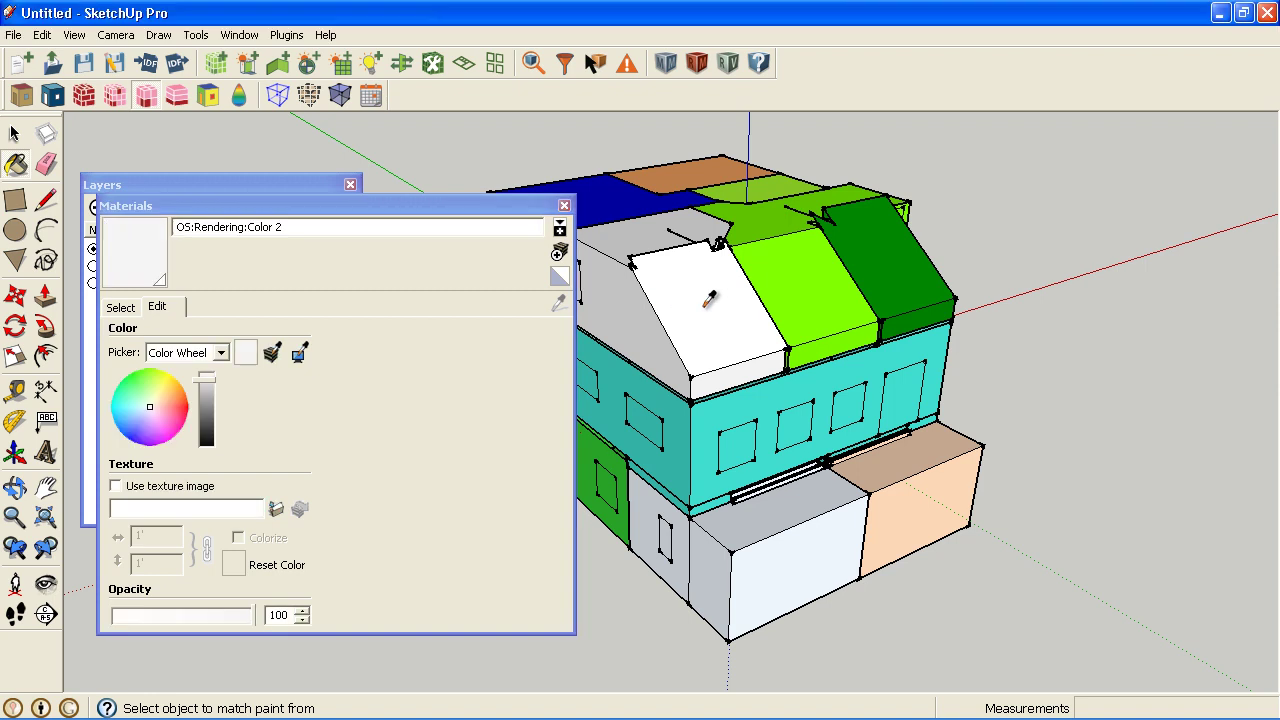
pyautogui.click(166, 390)
pyautogui.click(161, 380)
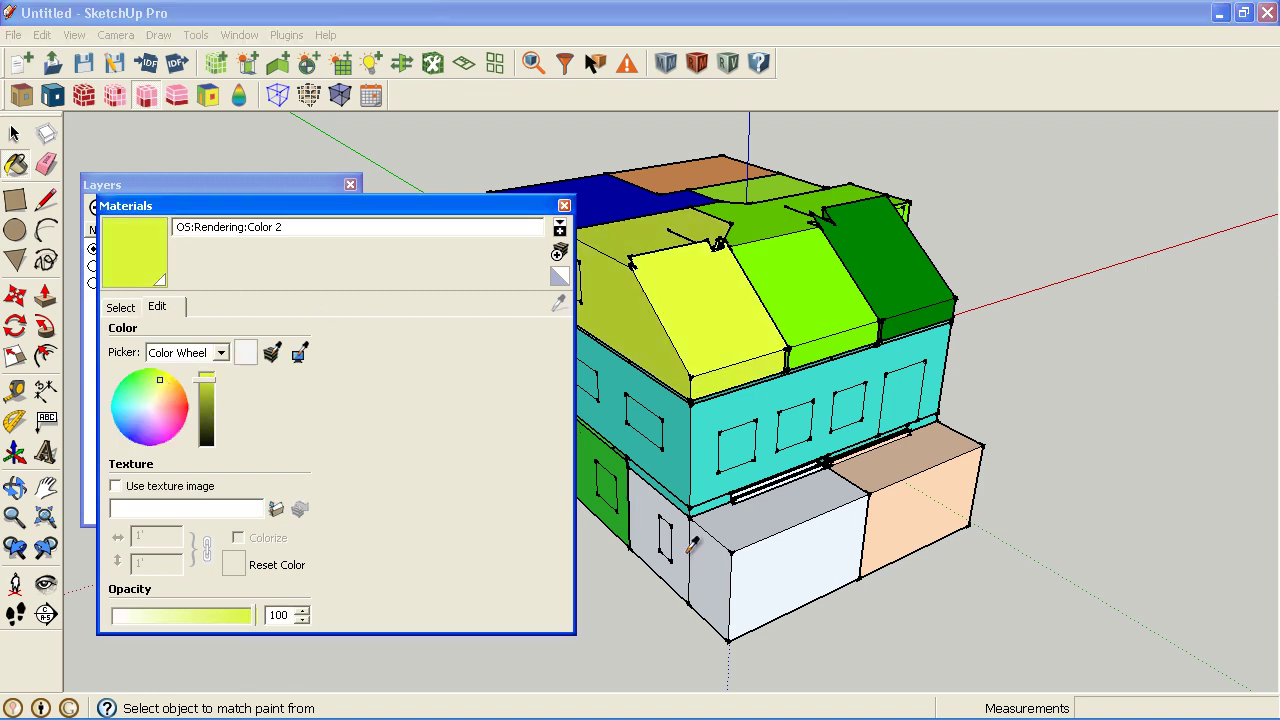
pyautogui.keyDown('alt'); pyautogui.click(722, 550); pyautogui.keyUp('alt')
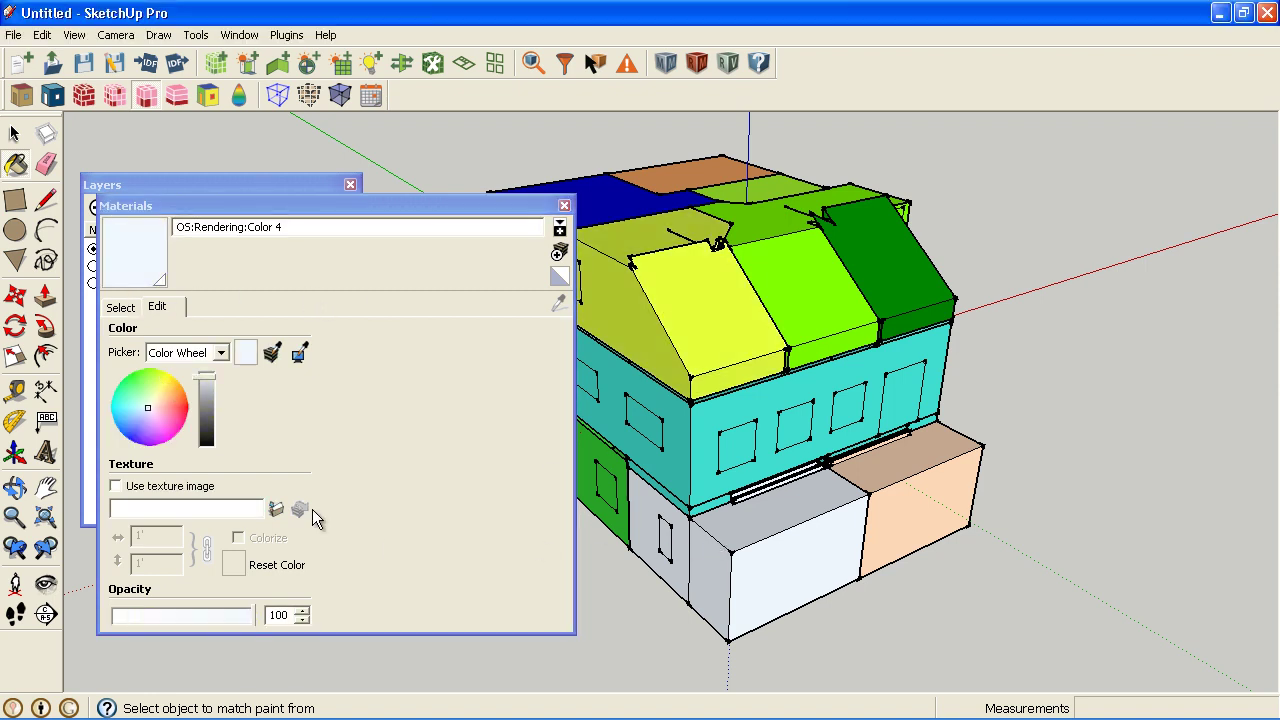
pyautogui.click(168, 423)
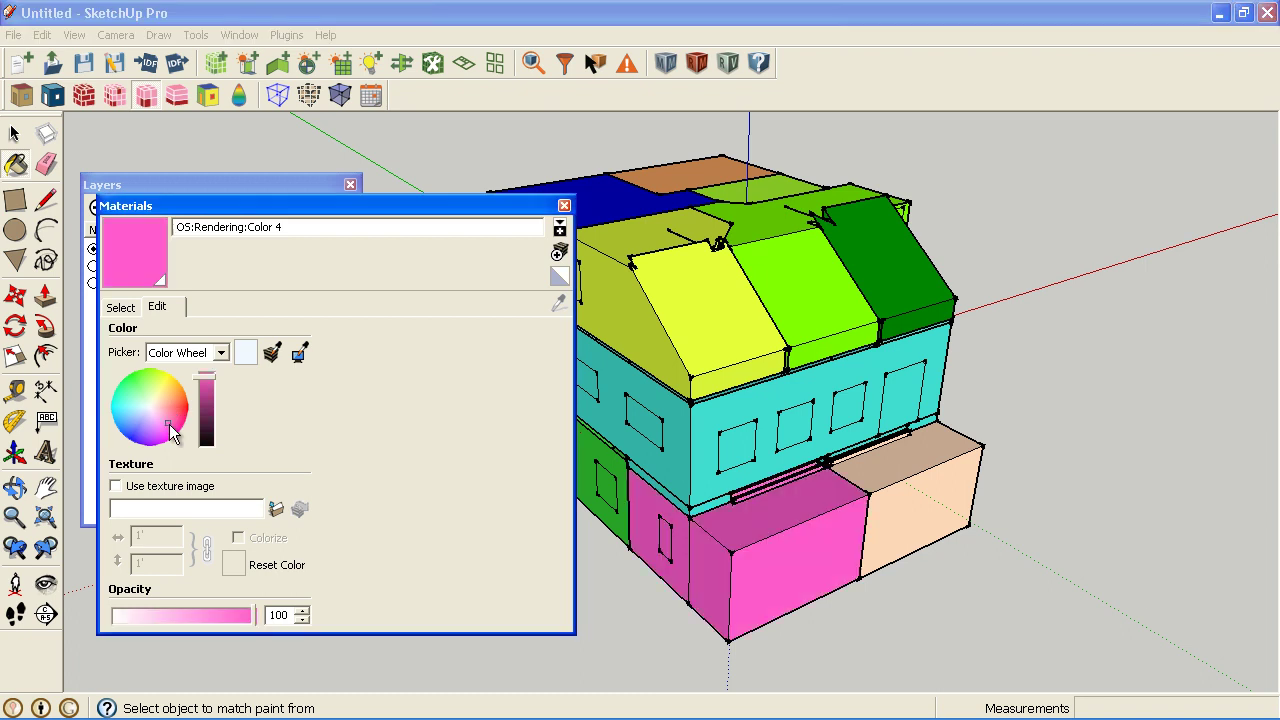
pyautogui.click(564, 205)
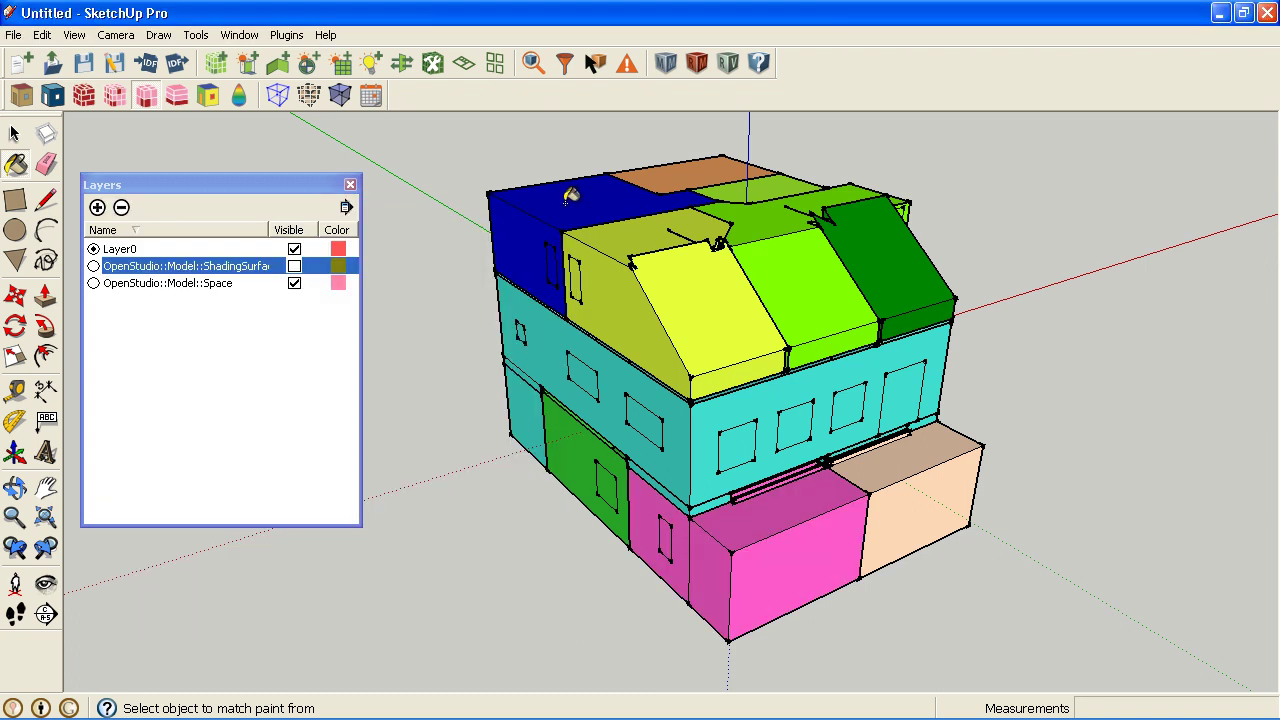
# - Make the ShadingSurface layer visible again, restoring the white roof overhangs
pyautogui.click(350, 185)
pyautogui.moveTo(829, 480)
pyautogui.mouseDown(button='middle')
pyautogui.moveTo(786, 449)
pyautogui.moveTo(429, 423)
pyautogui.moveTo(423, 514)
pyautogui.moveTo(491, 400)
pyautogui.mouseUp(button='middle')
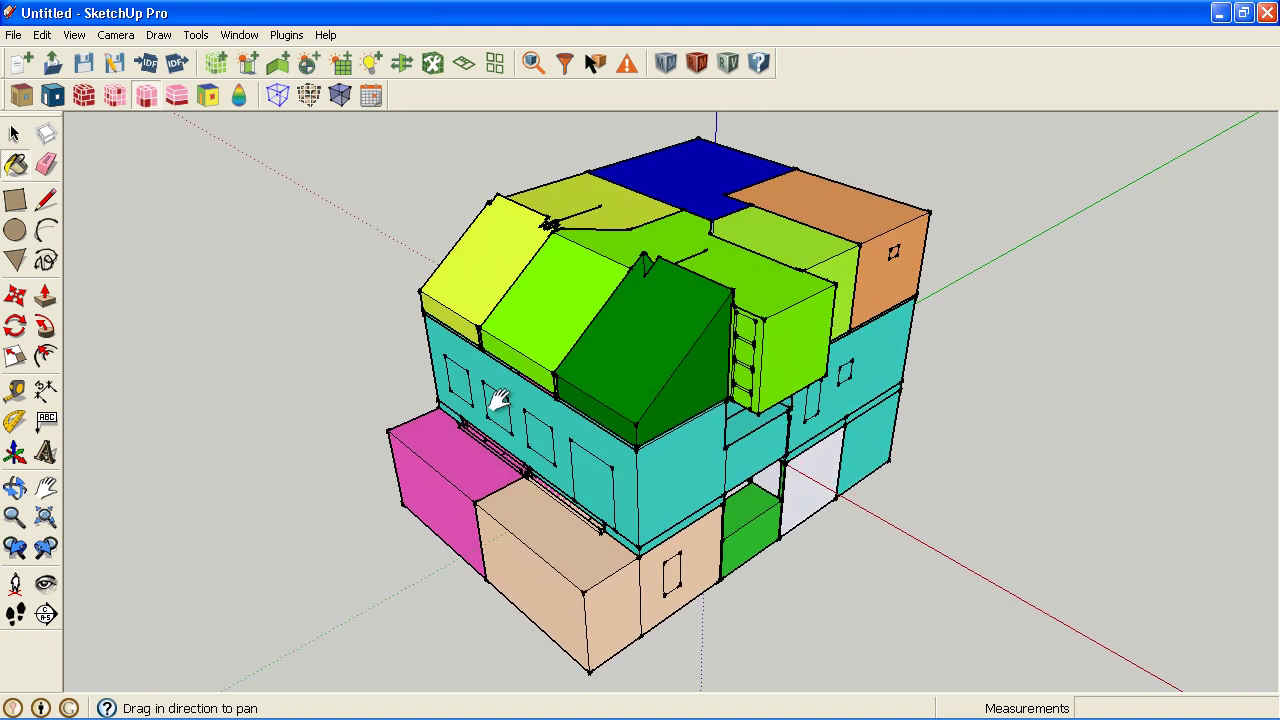
pyautogui.click(239, 35)
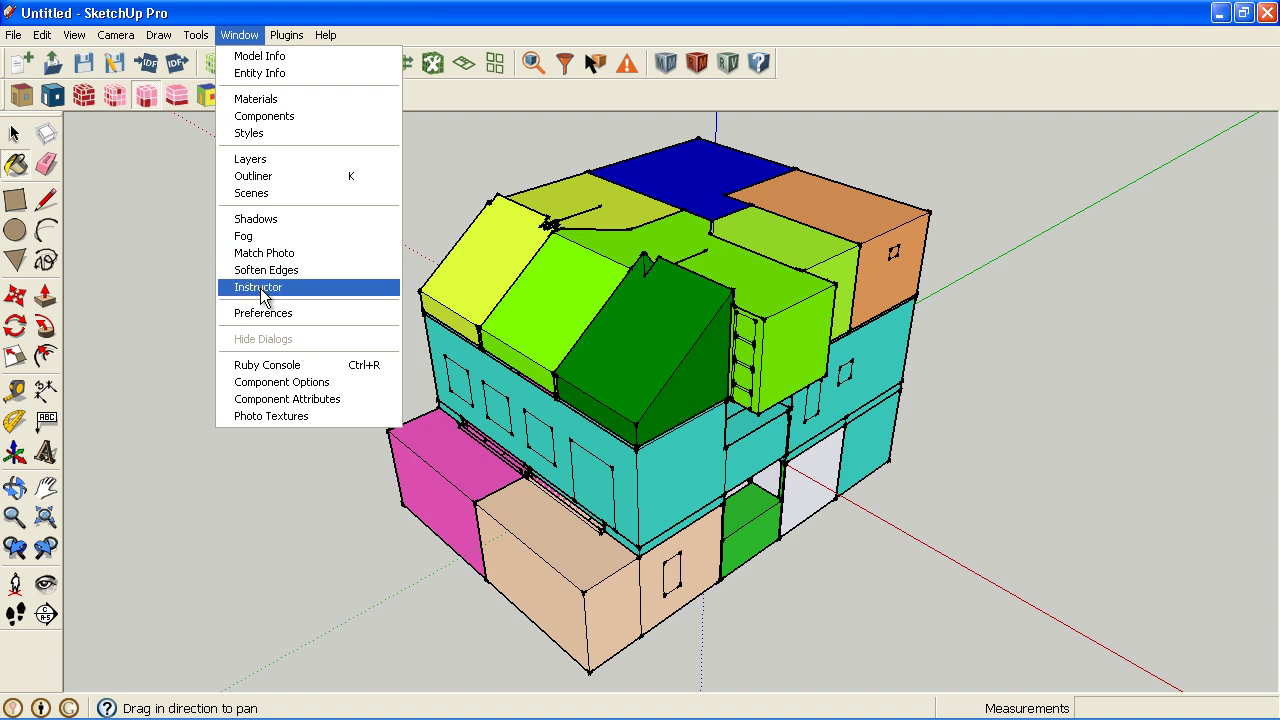
pyautogui.click(250, 159)
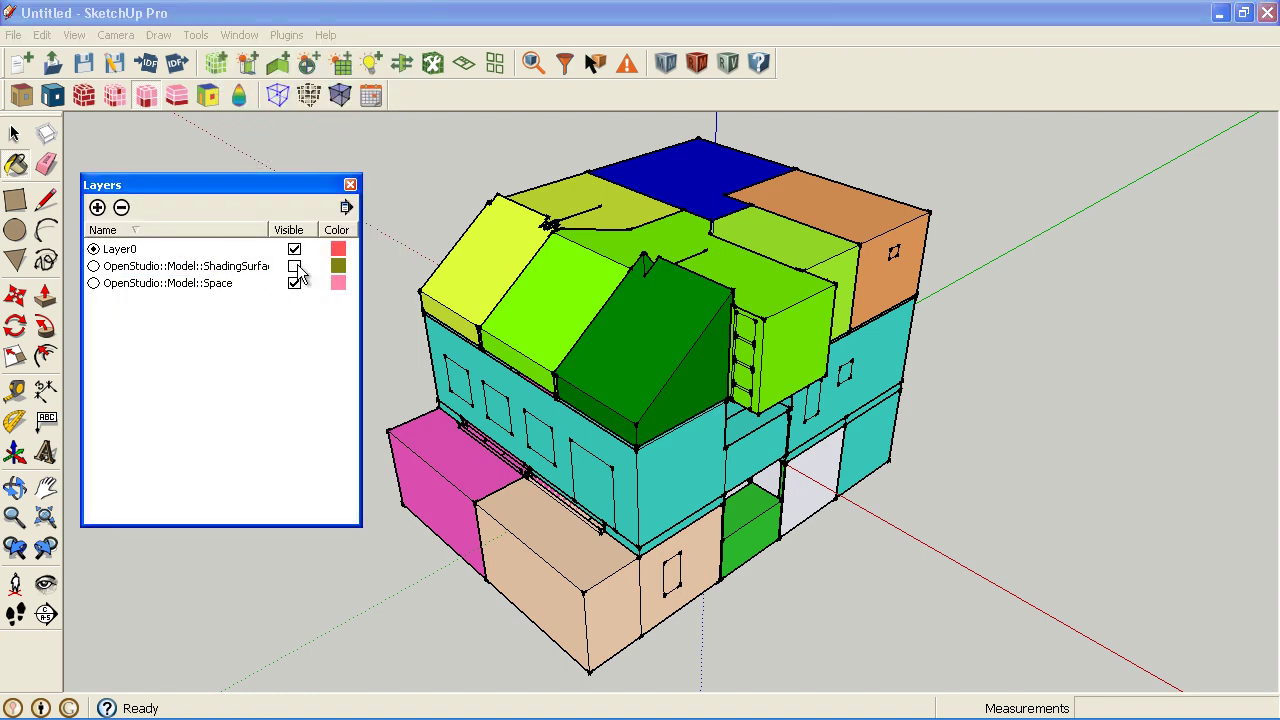
pyautogui.click(294, 266)
pyautogui.click(350, 184)
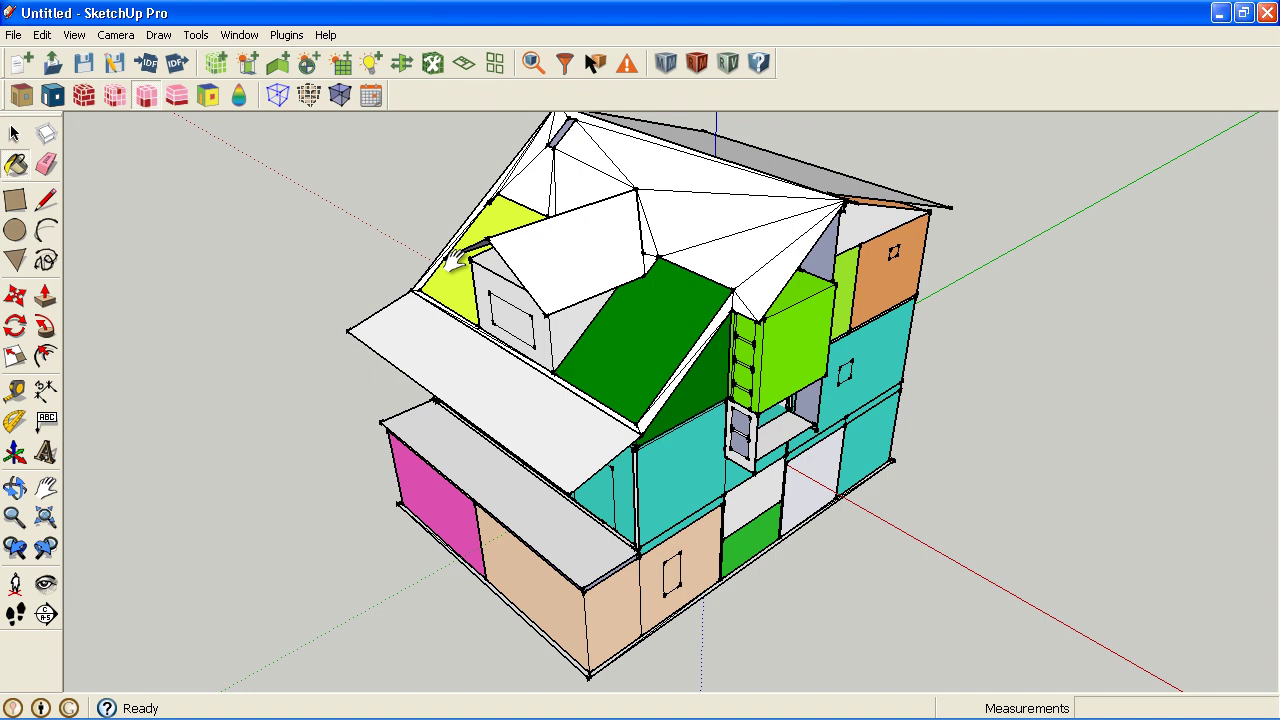
# - In Firefox, open the OpenStudio release notes and scroll to New Features
pyautogui.hotkey('alt', 'Tab')
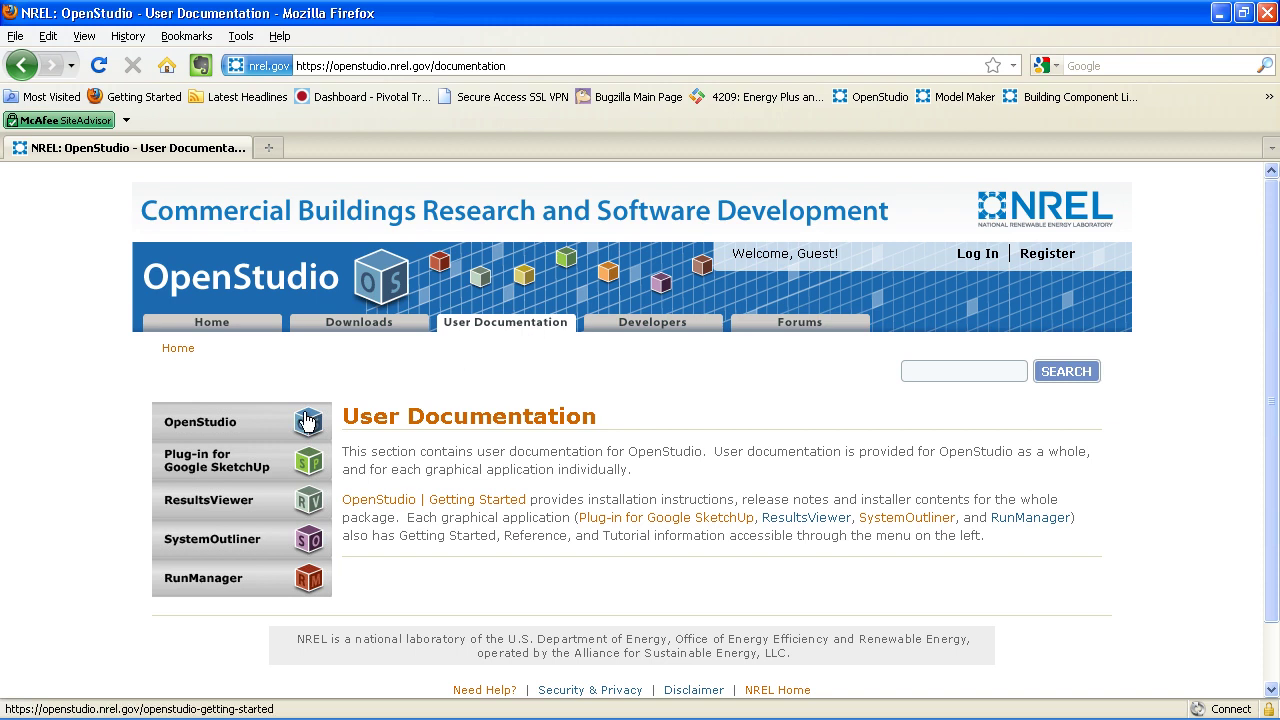
pyautogui.click(238, 422)
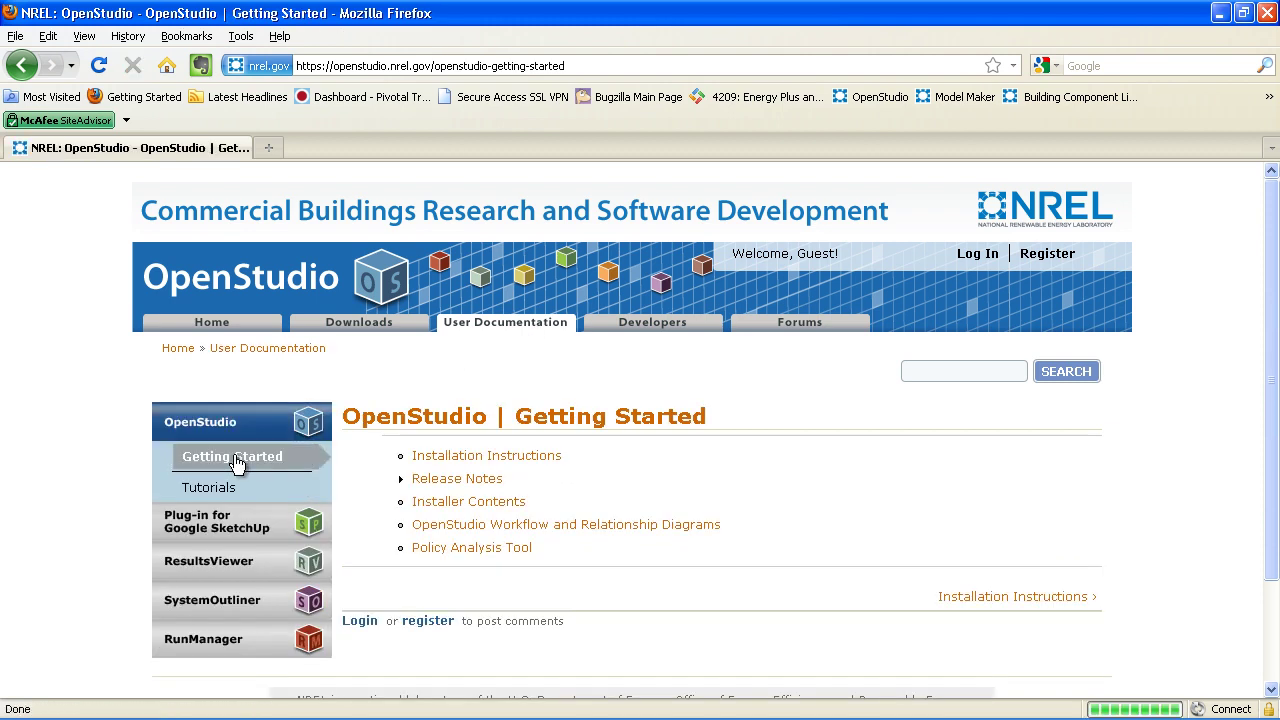
pyautogui.click(460, 481)
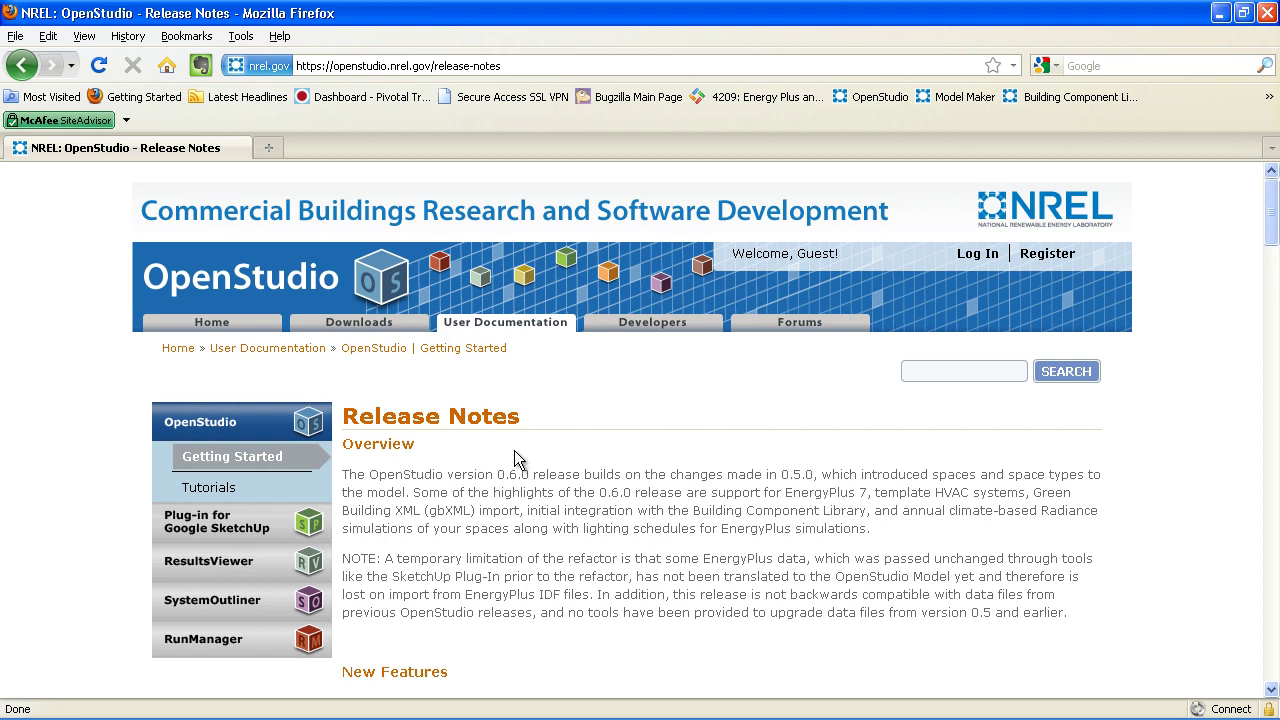
pyautogui.scroll(-2, 514, 455)
pyautogui.scroll(-2, 514, 449)
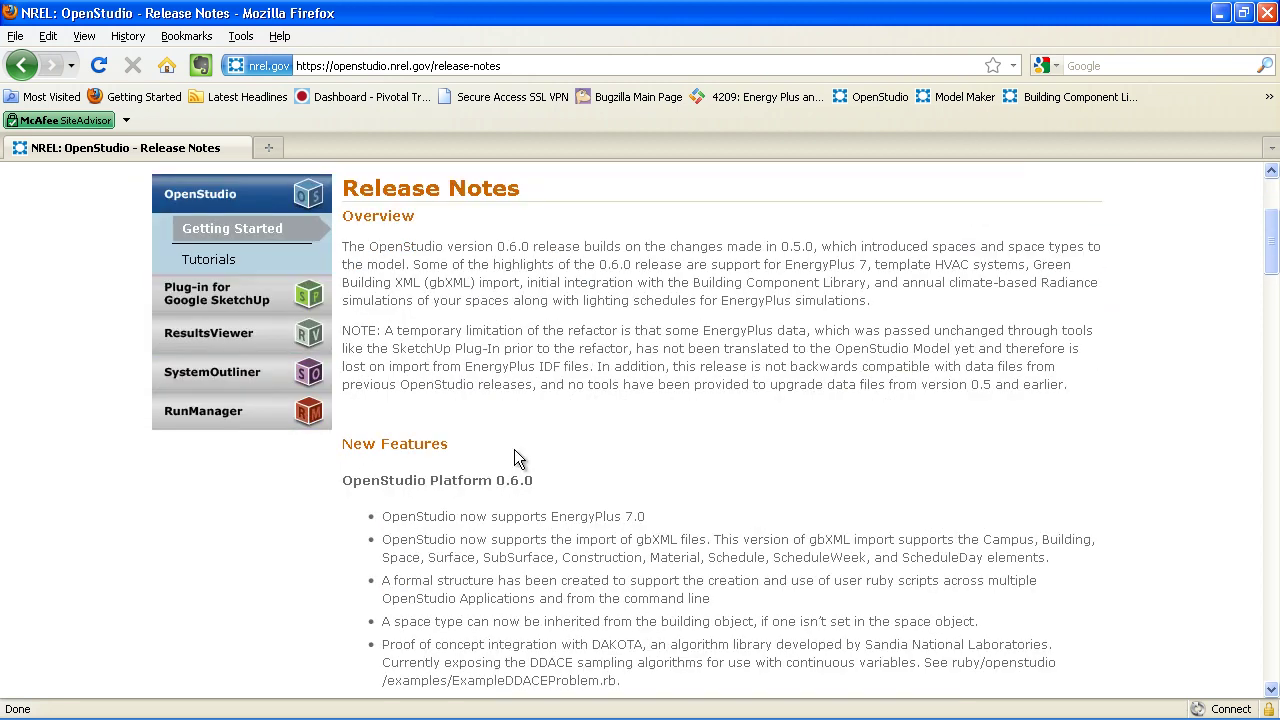
pyautogui.scroll(-2, 514, 449)
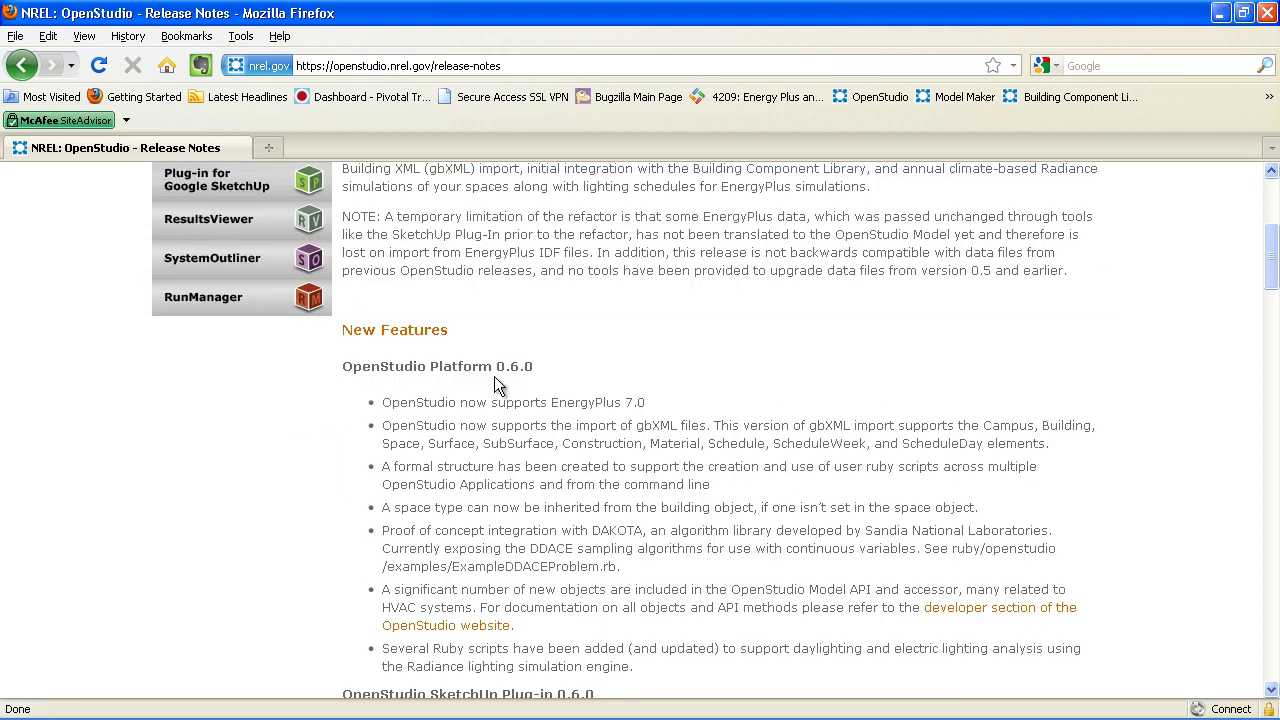
# - Highlight the gbXML import feature note, then return to SketchUp
pyautogui.moveTo(1052, 445)
pyautogui.mouseDown()
pyautogui.moveTo(434, 443)
pyautogui.moveTo(383, 421)
pyautogui.mouseUp()
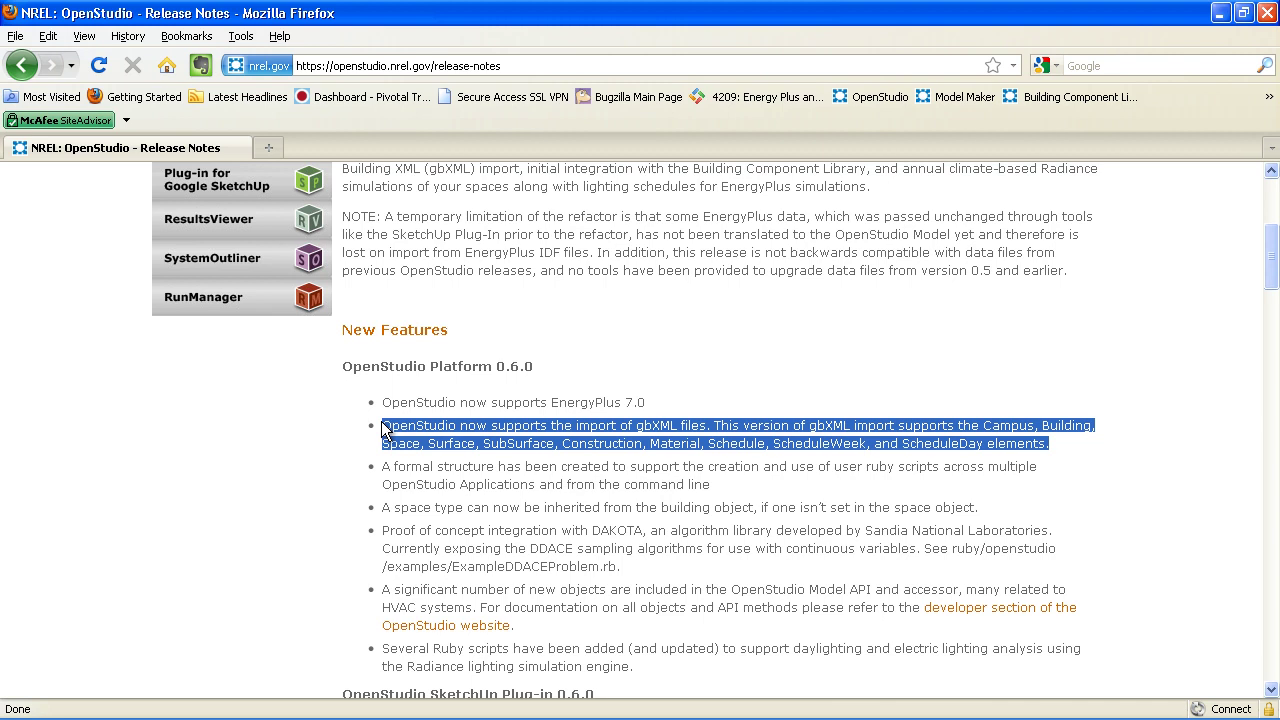
pyautogui.click(430, 480)
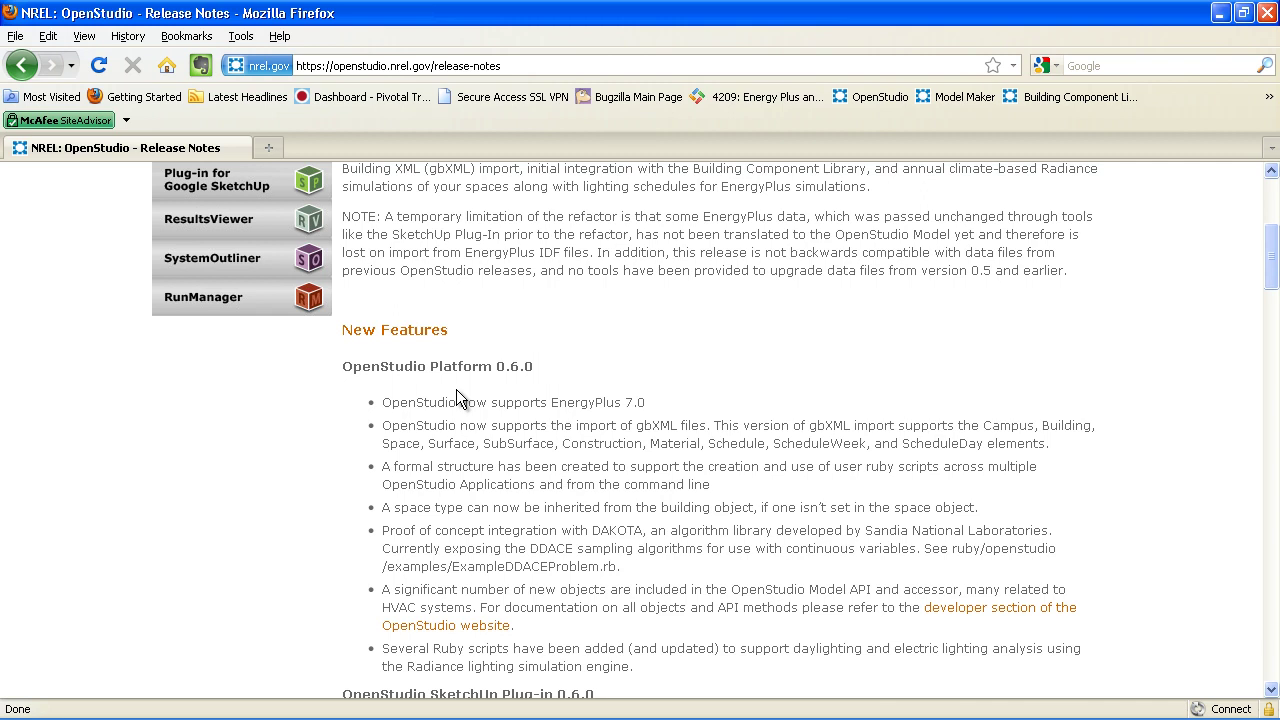
pyautogui.hotkey('alt', 'Tab')
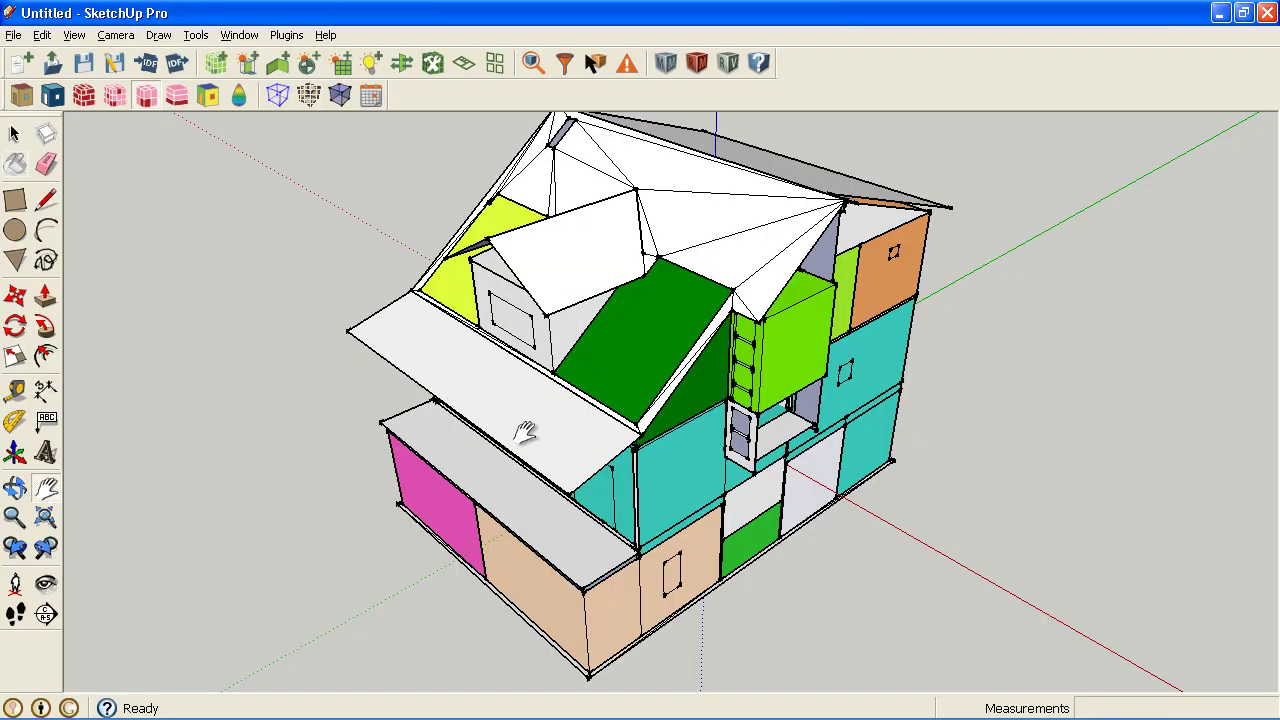
# - Orbit the house to a slightly lower angle to see walls beneath the overhang
pyautogui.click(16, 487)
pyautogui.moveTo(630, 503); pyautogui.dragTo(637, 472)
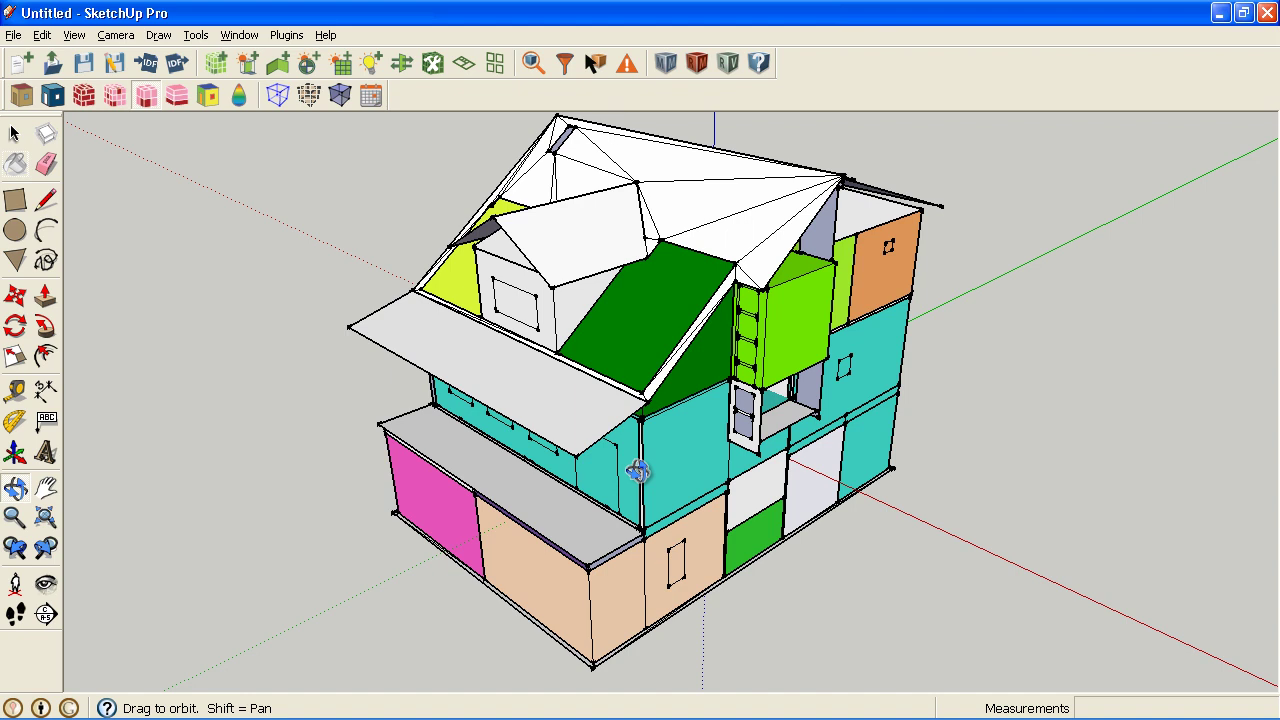